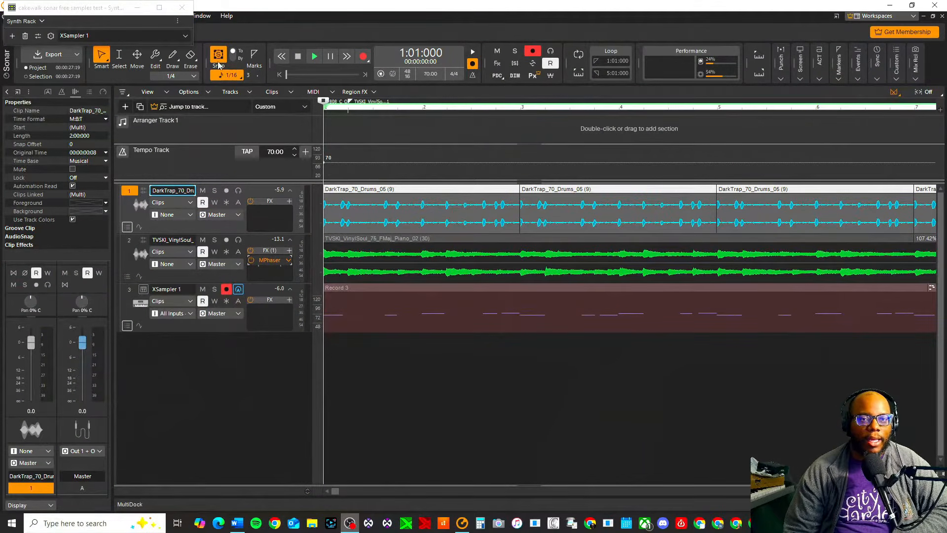
# Close the Synth Rack window, open the Sounds browser and widen it
pyautogui.click(182, 7)
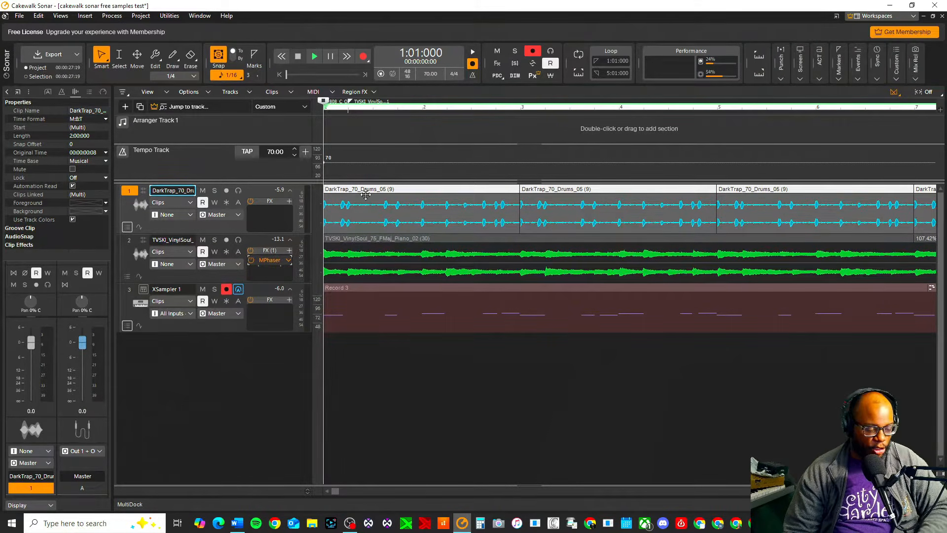
pyautogui.press('b')
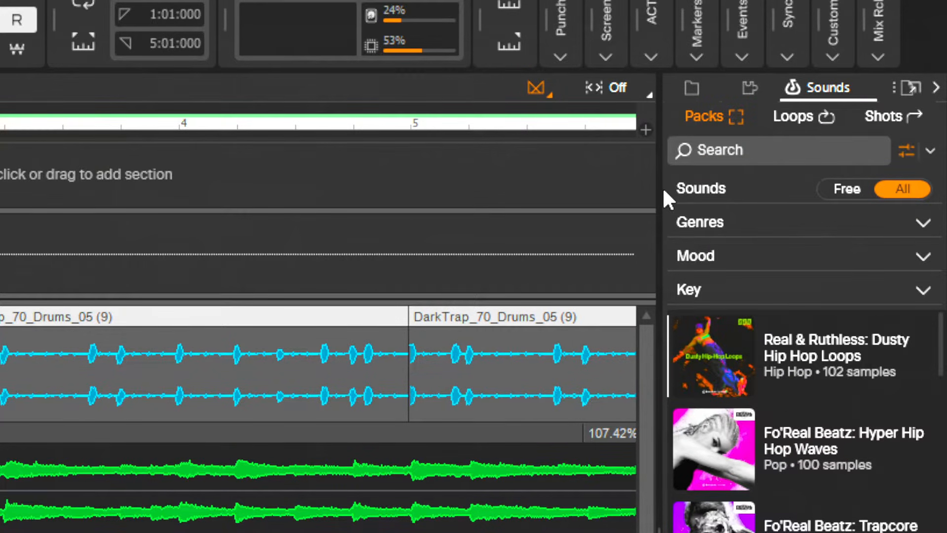
pyautogui.moveTo(659, 186); pyautogui.dragTo(301, 255)
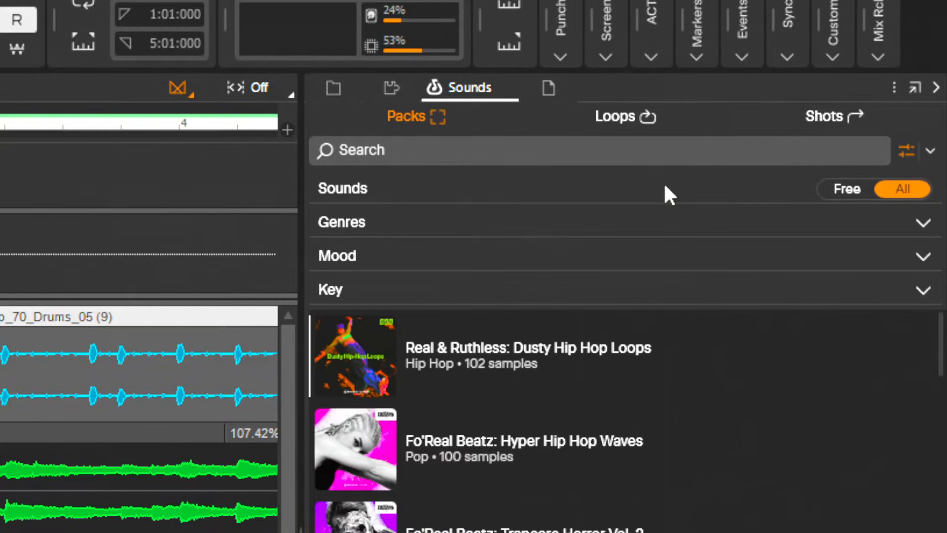
# Limit the sound packs to free ones only
pyautogui.click(848, 187)
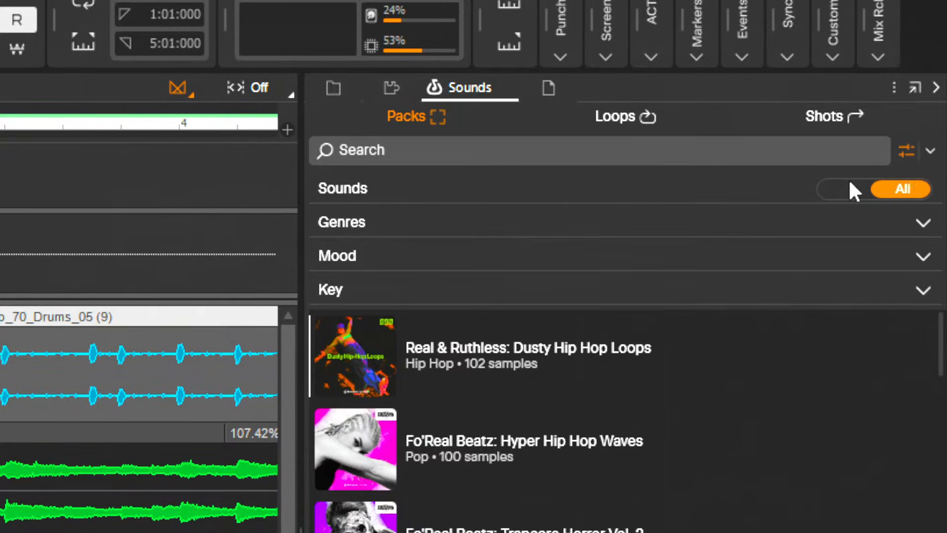
pyautogui.click(914, 188)
pyautogui.click(844, 190)
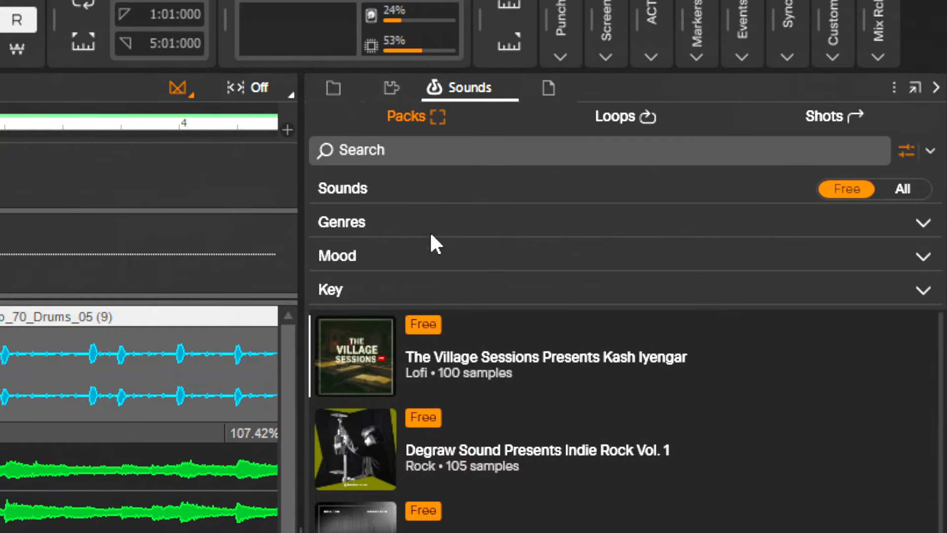
# Filter the free one-shots by the Guitar instrument and audition the F#maj Rude Guitar shot
pyautogui.click(616, 120)
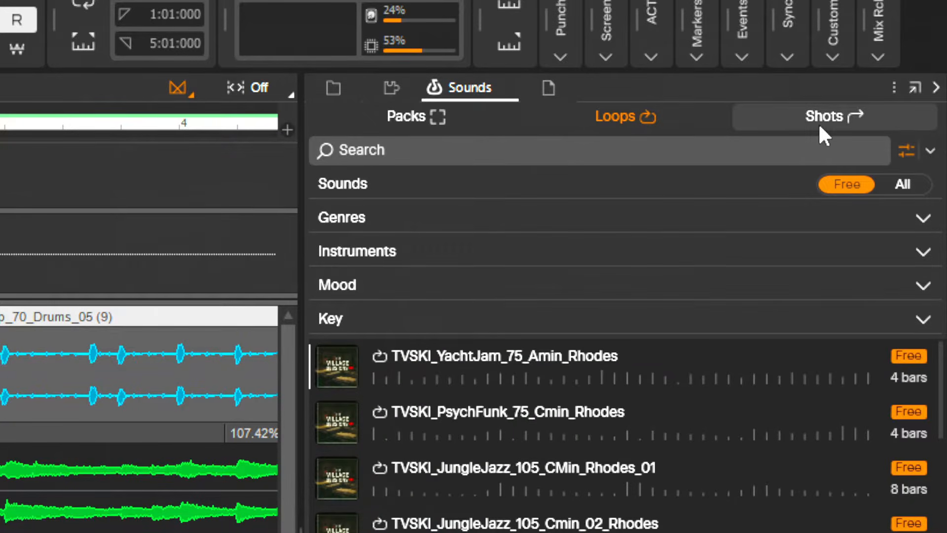
pyautogui.click(822, 134)
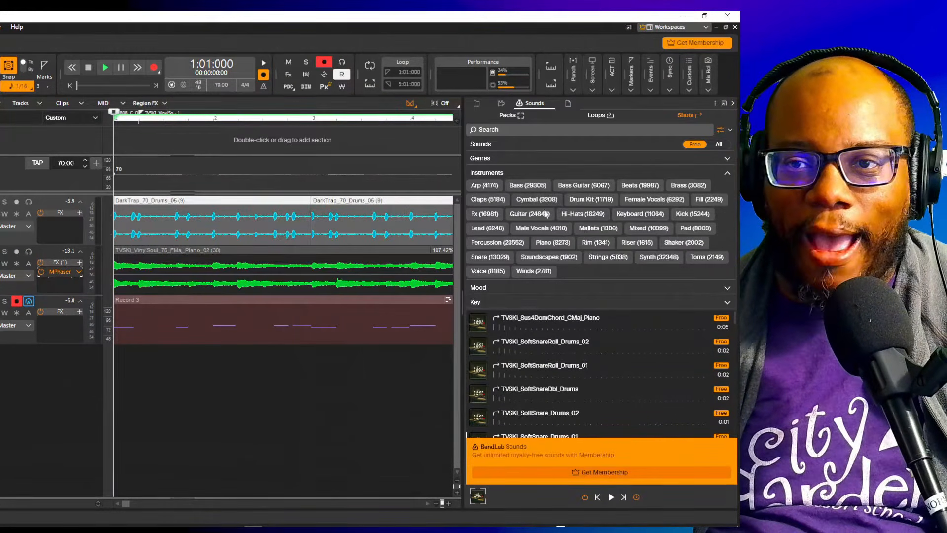
pyautogui.scroll(-3, 575, 326)
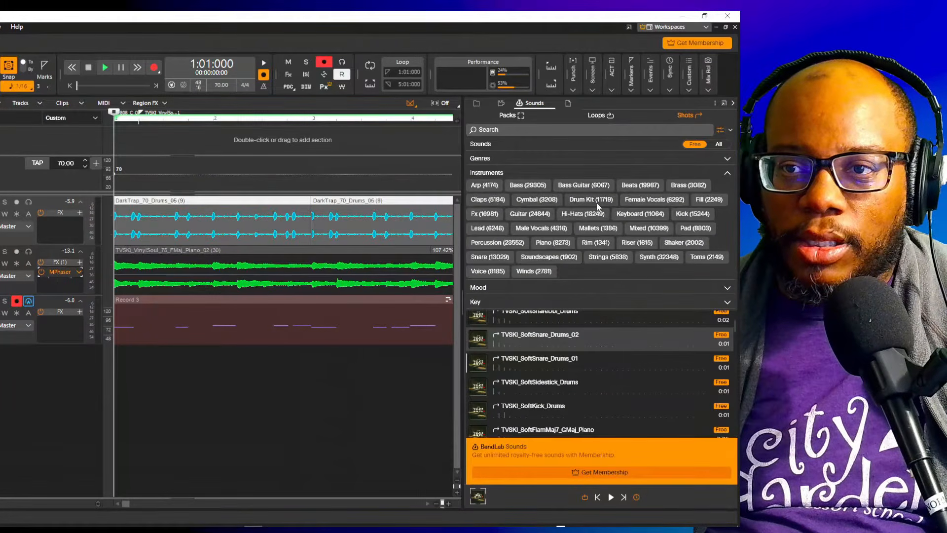
pyautogui.click(529, 213)
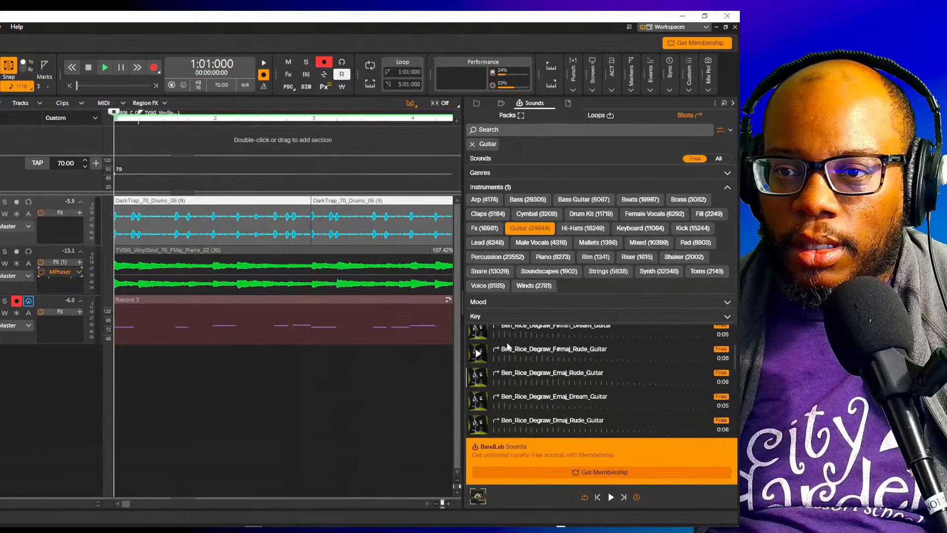
pyautogui.click(480, 352)
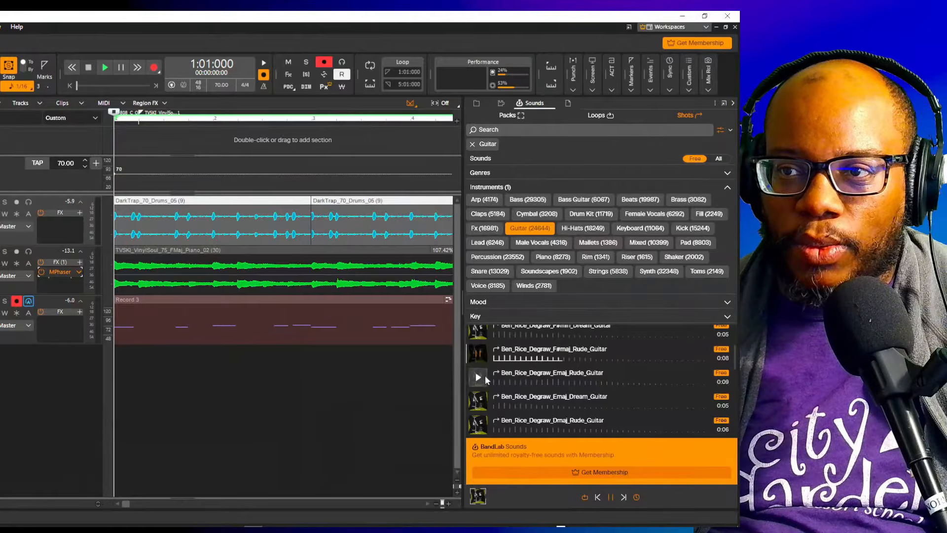
# Go to the free loops, stop the running preview and audition TVSKI_YachtJam_75_Amin_Rhodes
pyautogui.click(598, 116)
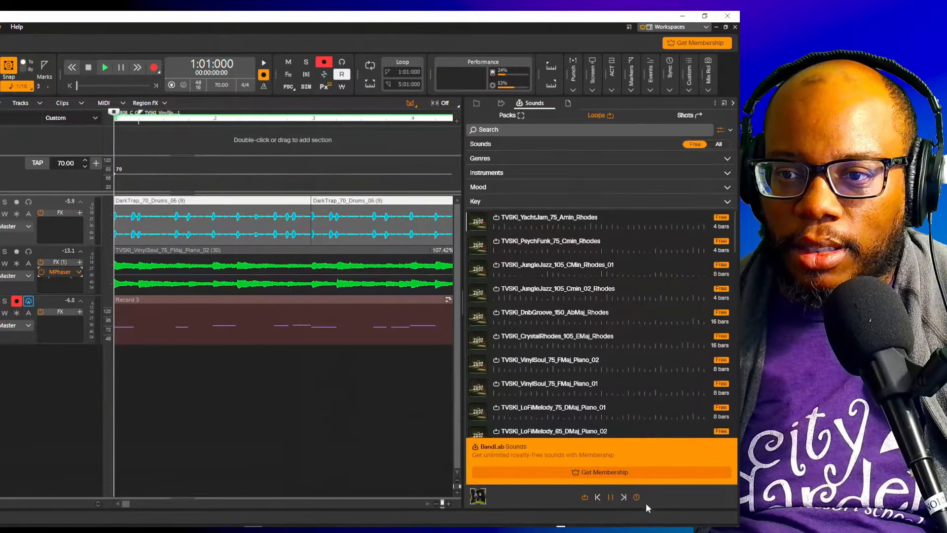
pyautogui.click(612, 497)
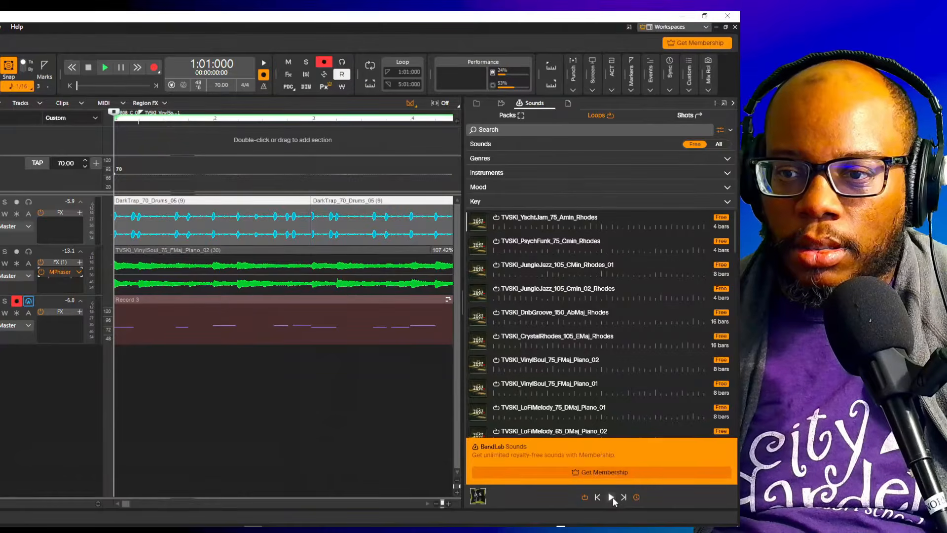
pyautogui.click(482, 222)
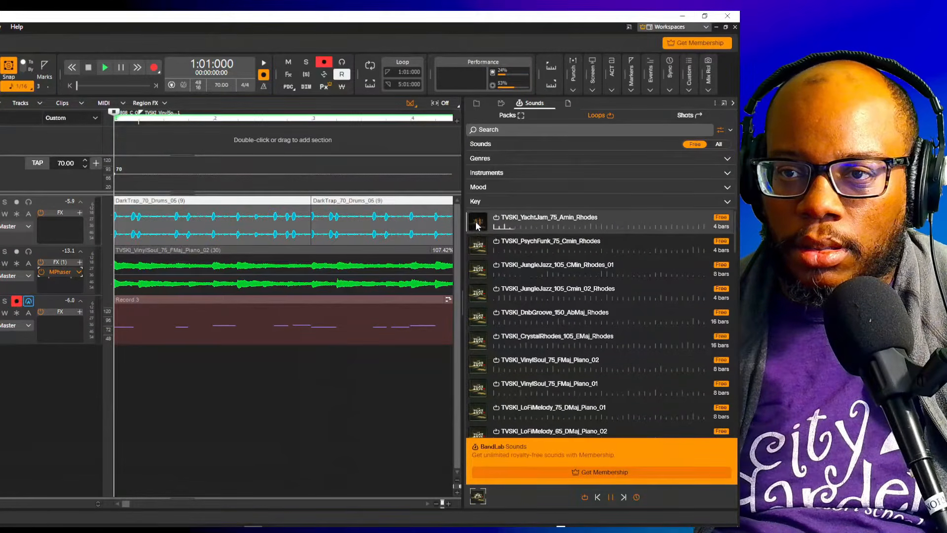
# Filter the free loops by the Guitar instrument and audition the 77 bpm Fmin guitar loop
pyautogui.click(517, 173)
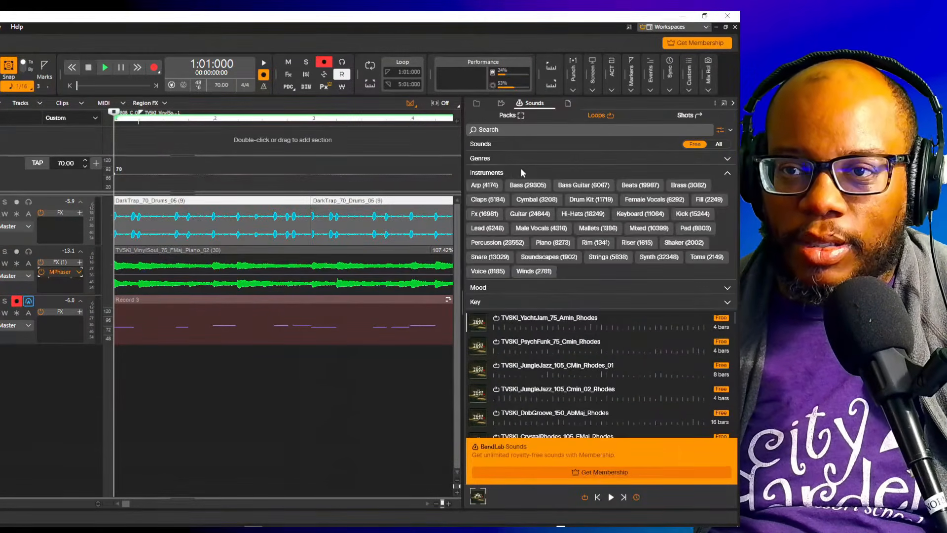
pyautogui.click(537, 216)
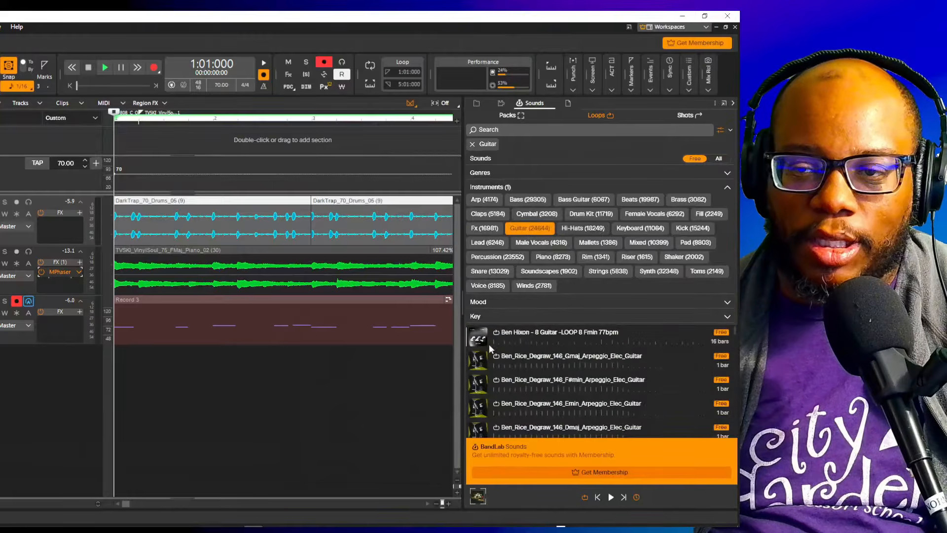
pyautogui.click(476, 338)
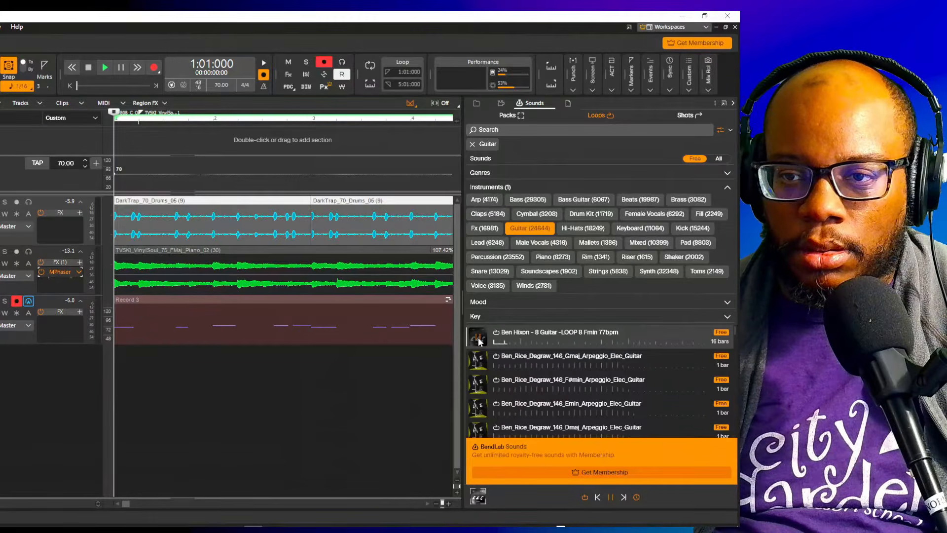
# Find OBB_Brook_95_Dm_Guitar further down the guitar loops, audition it and stop the preview
pyautogui.scroll(-3, 483, 340)
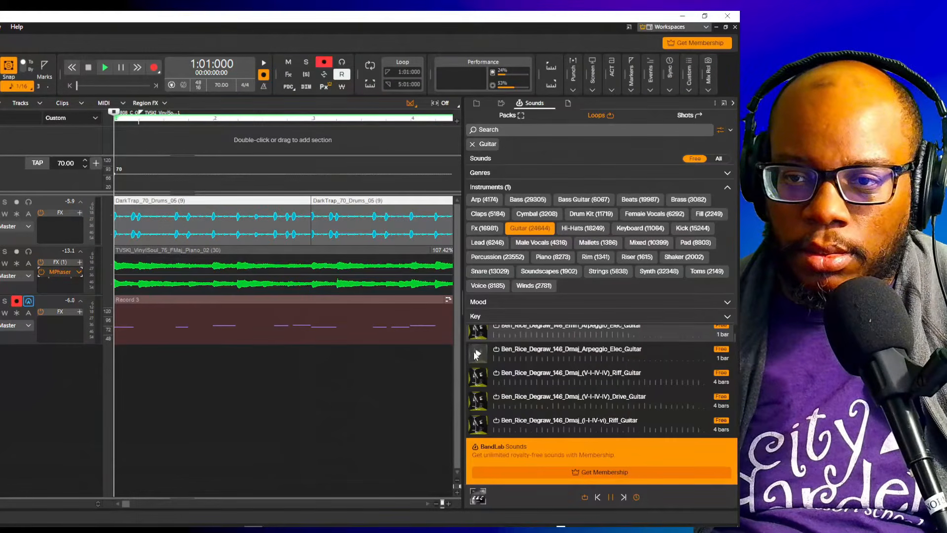
pyautogui.scroll(-10, 486, 355)
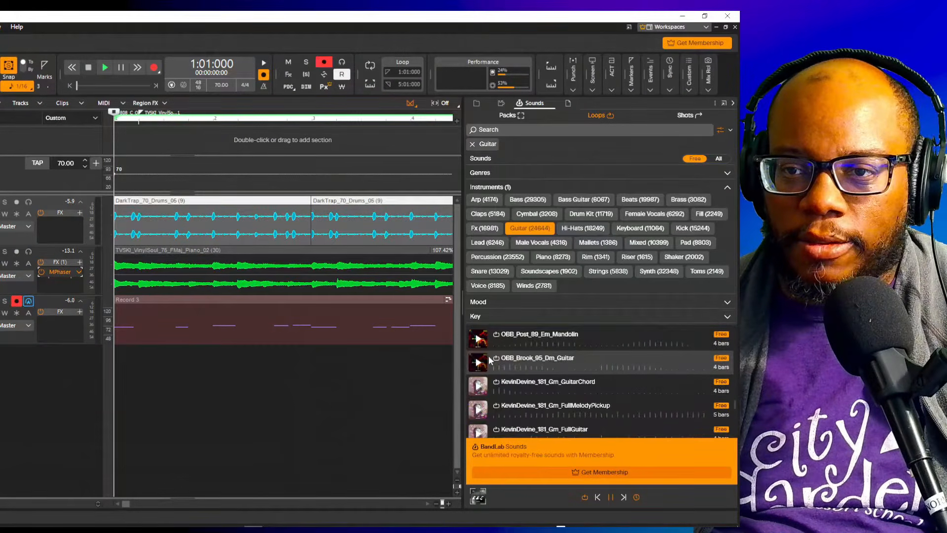
pyautogui.click(480, 360)
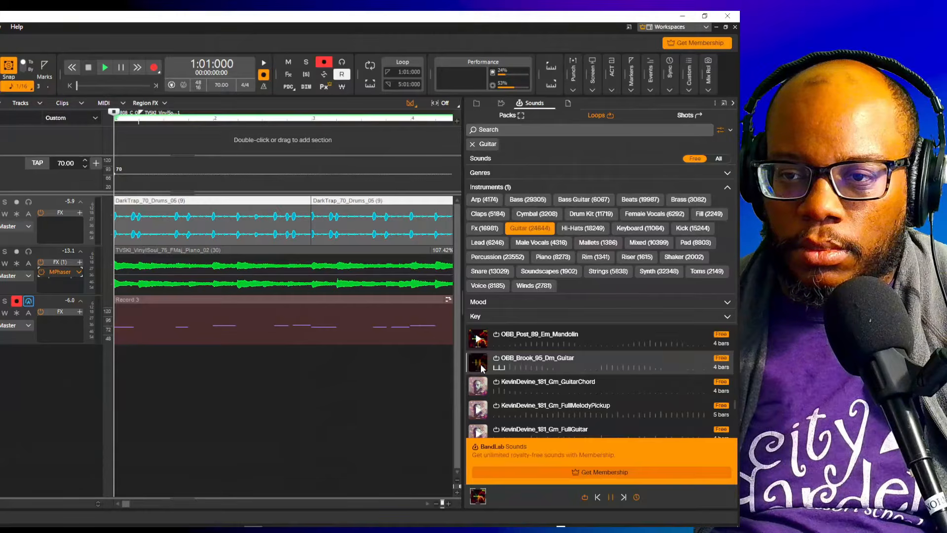
pyautogui.click(482, 366)
# Add the Pop genre filter to the guitar loops, then audition RnBKPop_Dimming_90_Cm_Guitar_1_8bars and stop it
pyautogui.click(495, 173)
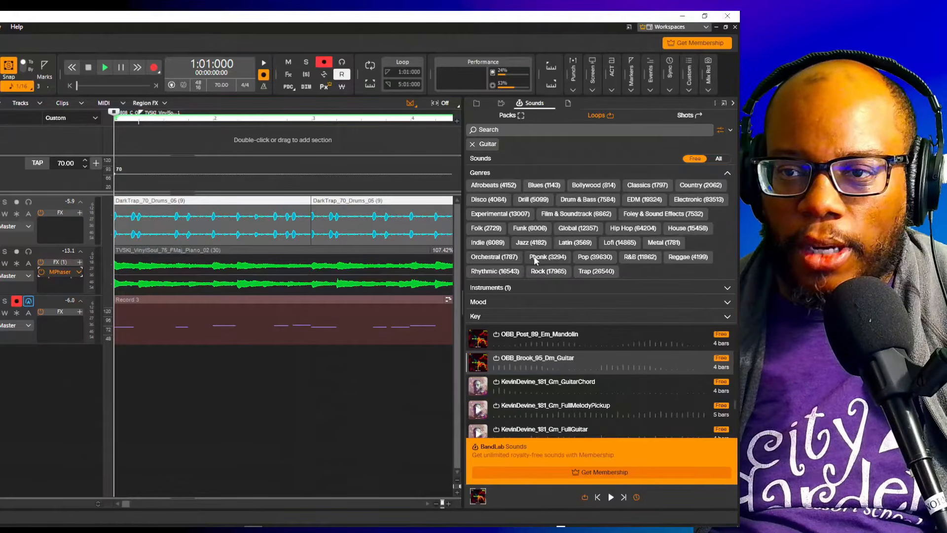
pyautogui.click(591, 261)
pyautogui.click(474, 361)
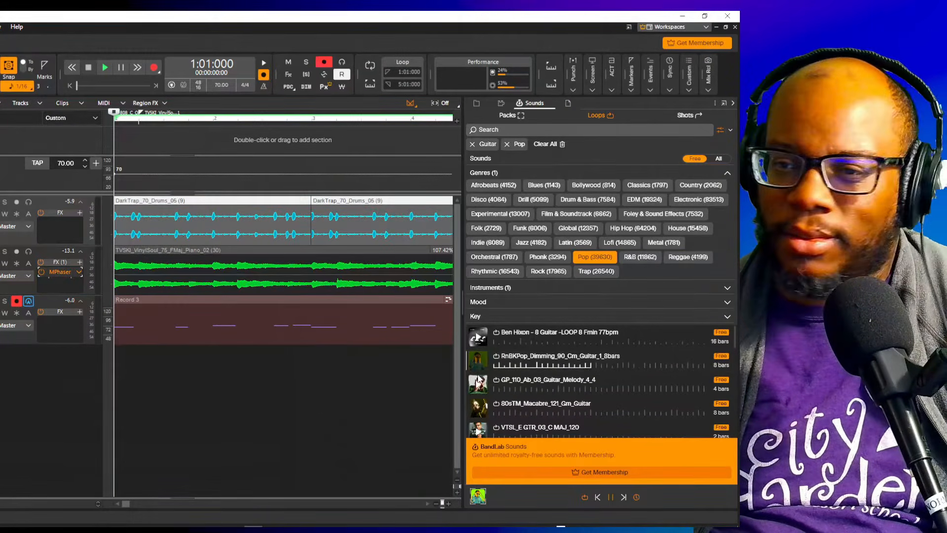
pyautogui.click(481, 361)
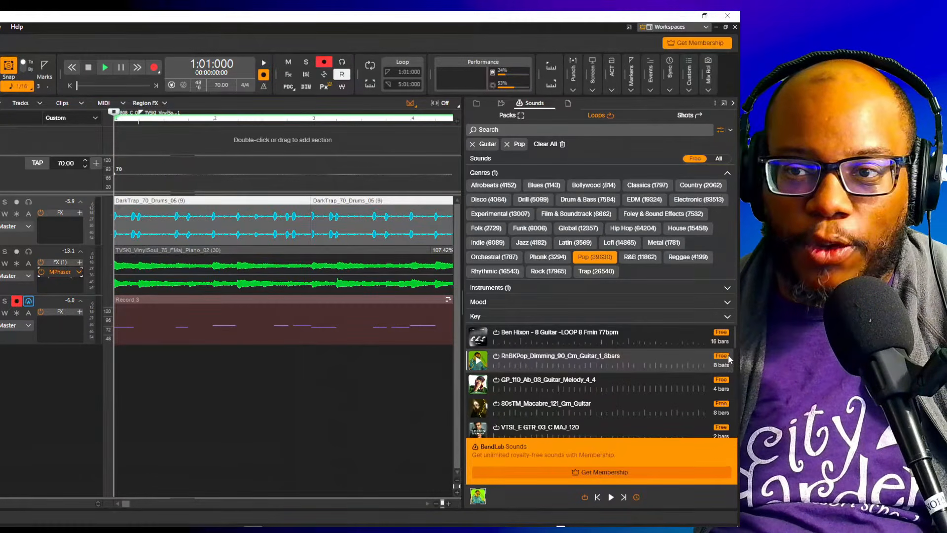
# Show all guitar pop loops, return to the free ones, and narrow the Sounds browser to give the tracks more room
pyautogui.click(725, 158)
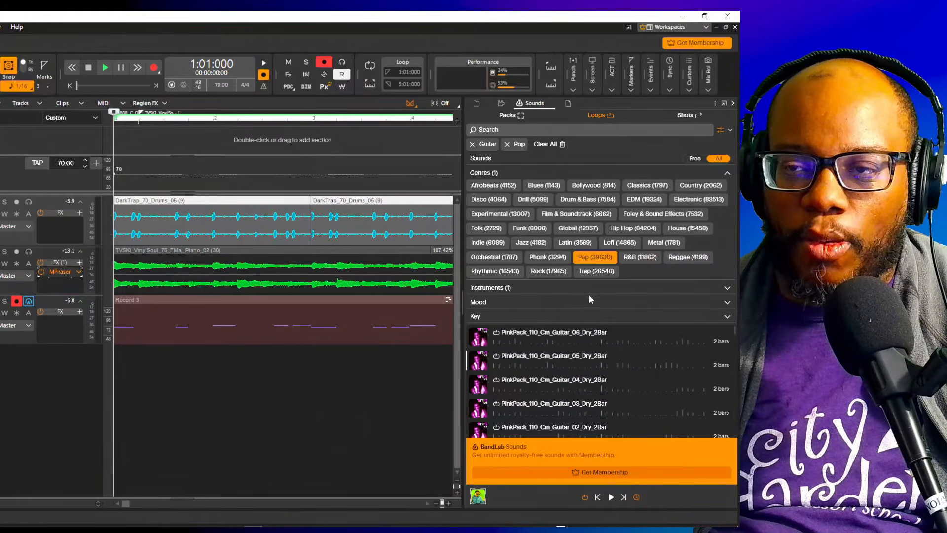
pyautogui.click(694, 158)
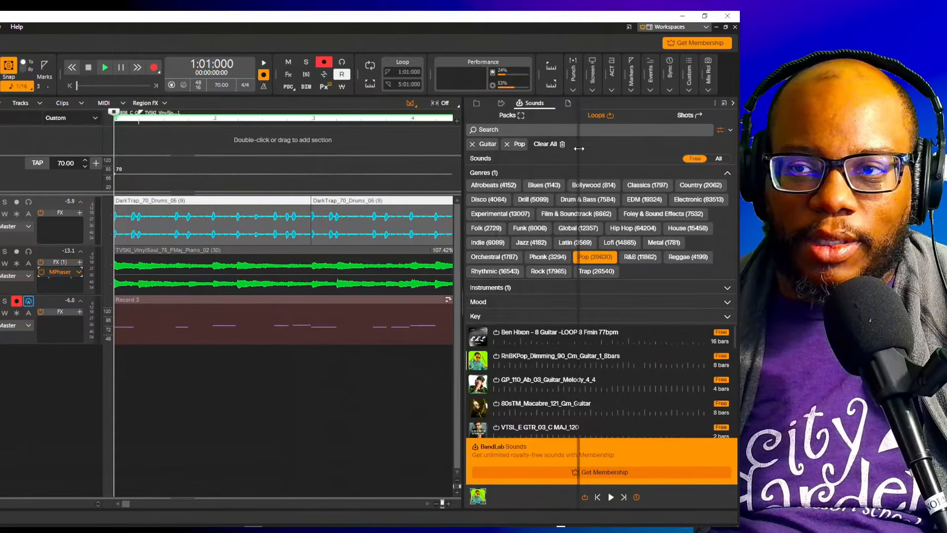
pyautogui.moveTo(463, 148); pyautogui.dragTo(576, 217)
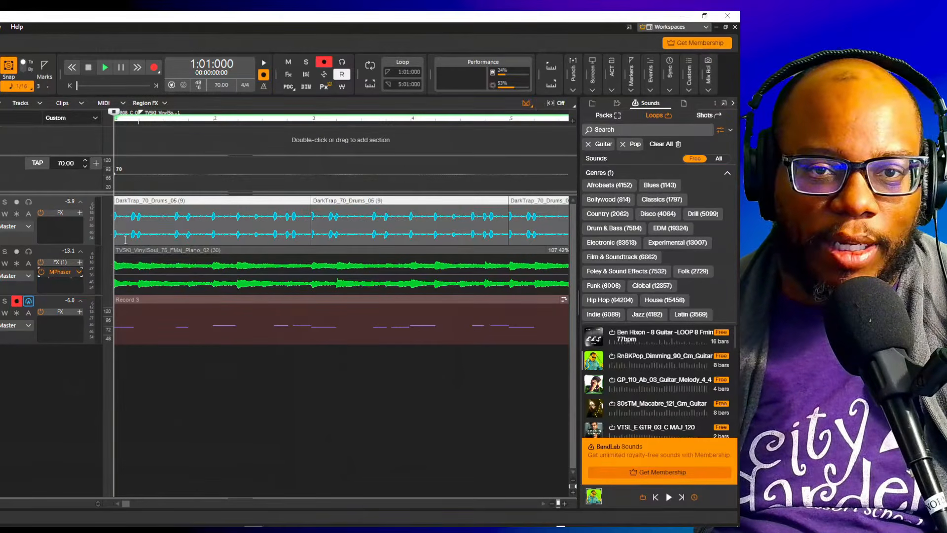
# Solo the DarkTrap_70_Drums_05 track, play it for a few bars and return to the project start
pyautogui.click(5, 202)
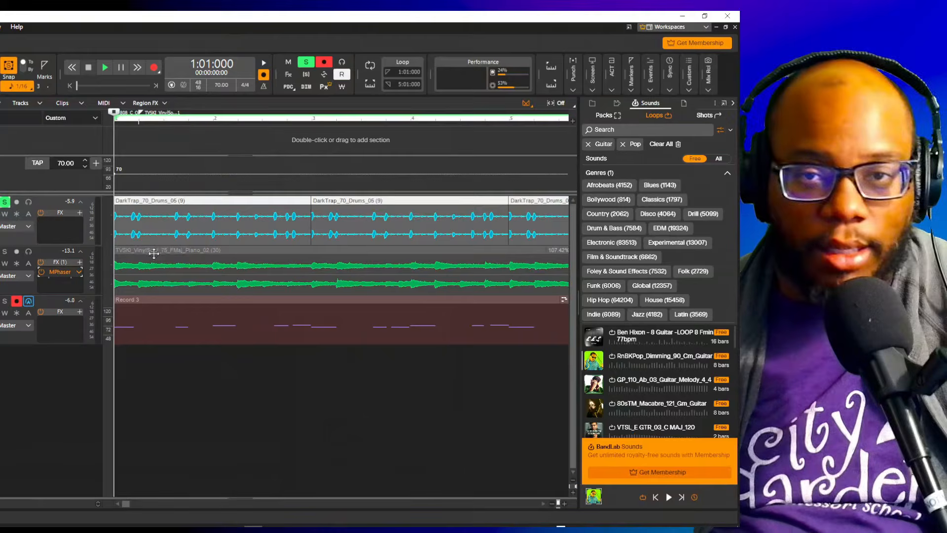
pyautogui.press('space')
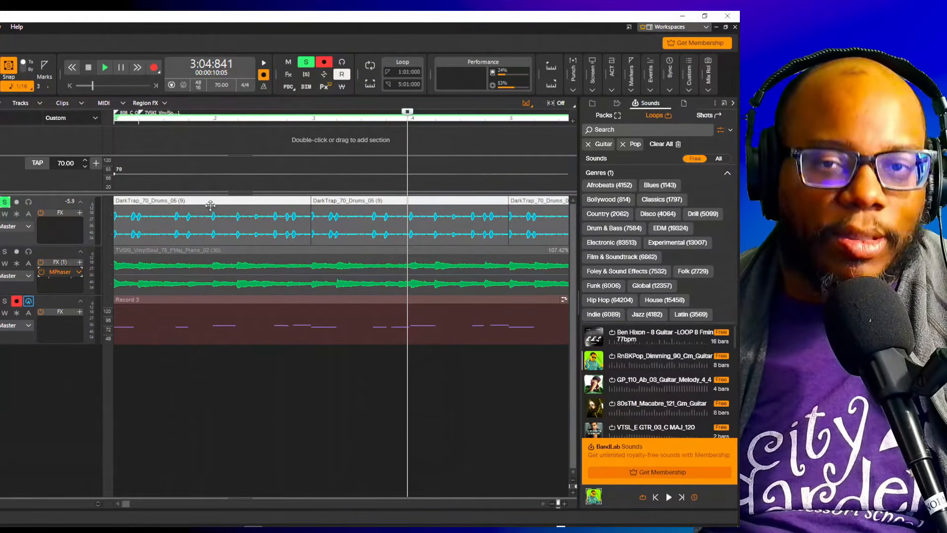
pyautogui.click(114, 158)
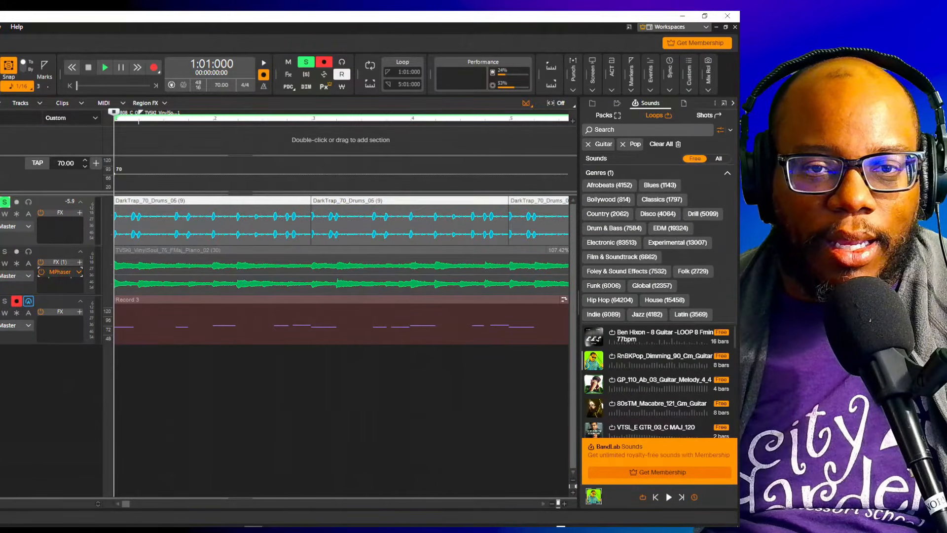
# Open the MPhaser effect on the VinylSoul piano track to view its interface, then close it
pyautogui.doubleClick(60, 271)
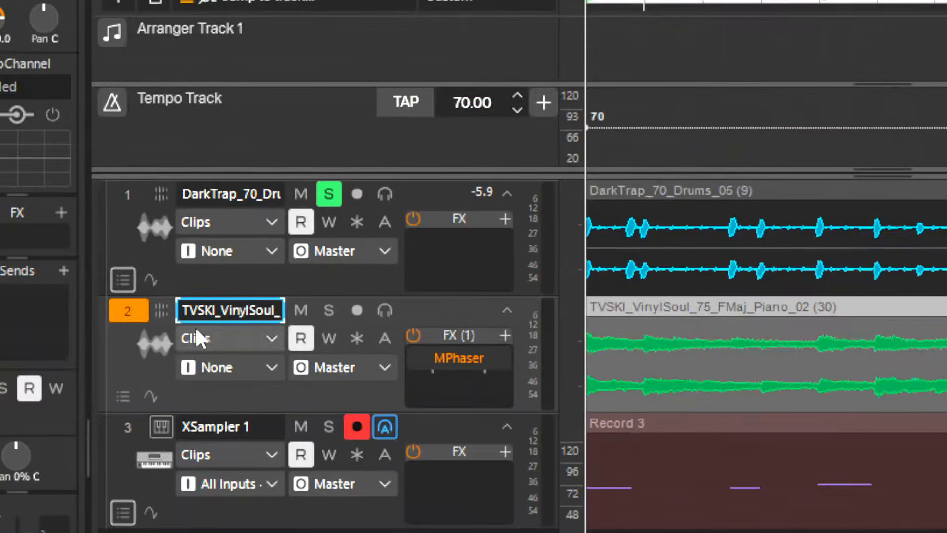
pyautogui.doubleClick(442, 354)
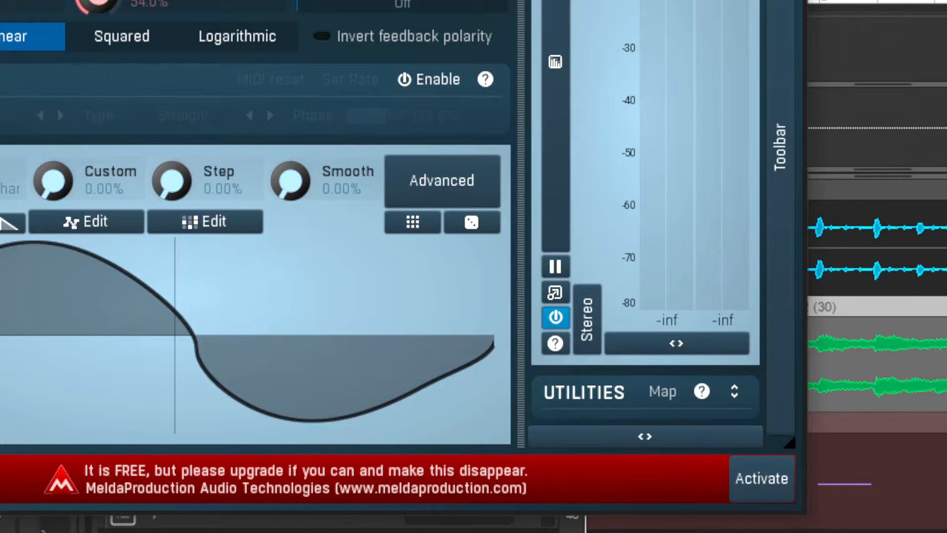
pyautogui.click(790, 0)
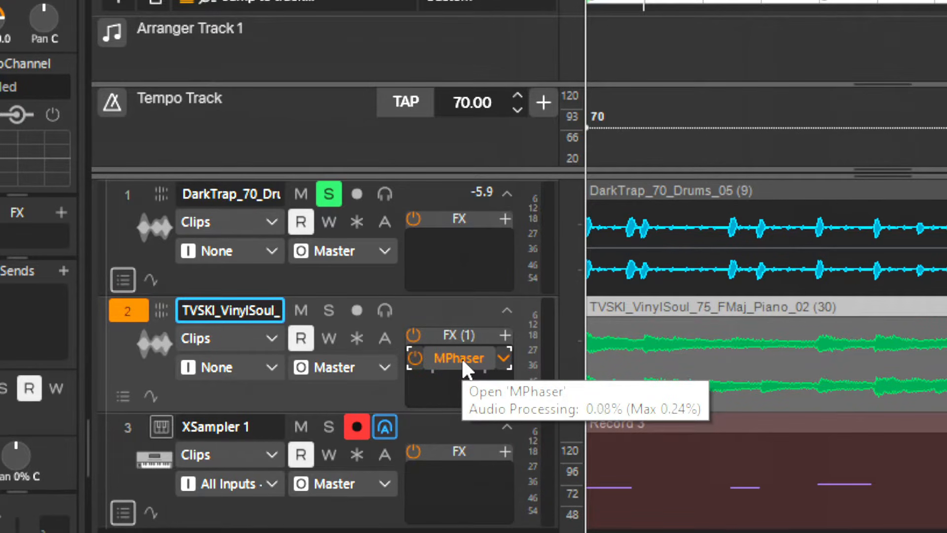
# Bypass MPhaser on the VinylSoul piano track and play that track soloed in place of the drums
pyautogui.doubleClick(423, 359)
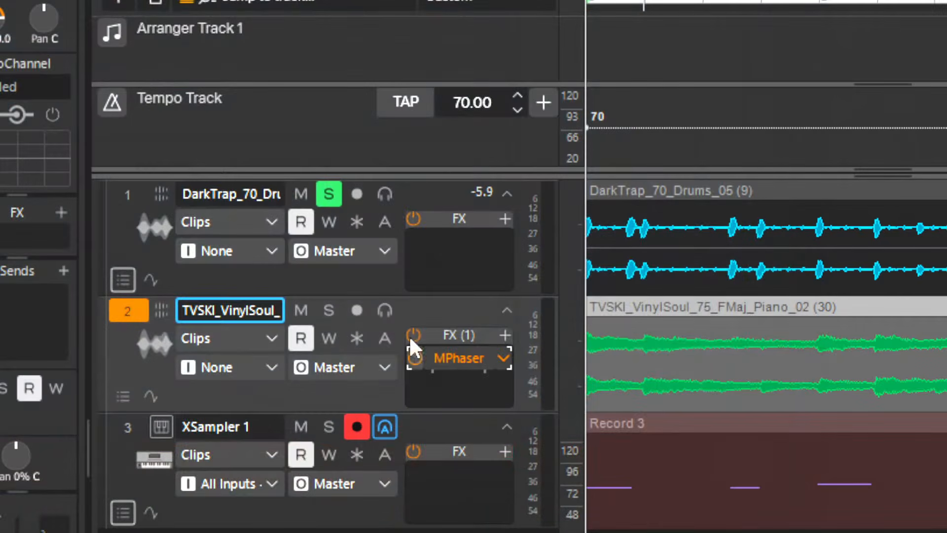
pyautogui.click(414, 358)
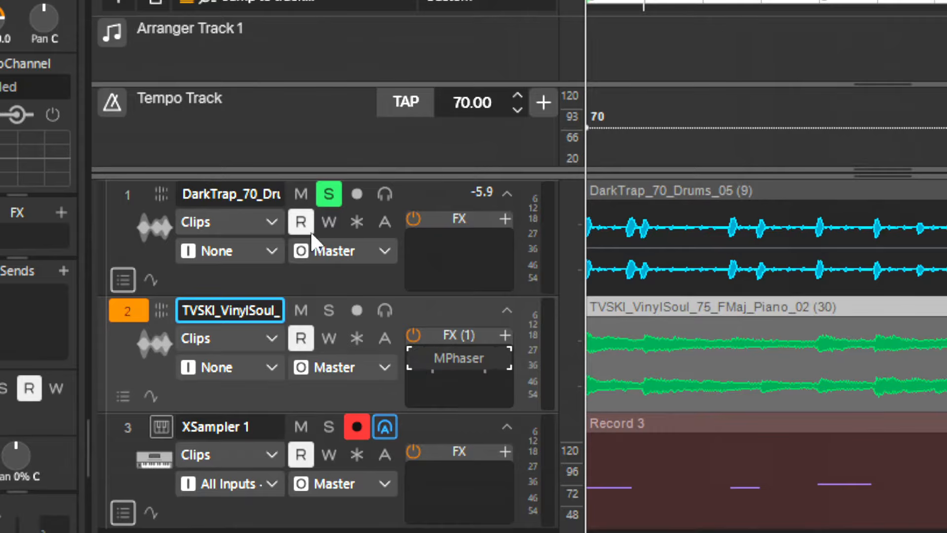
pyautogui.click(328, 200)
pyautogui.click(329, 311)
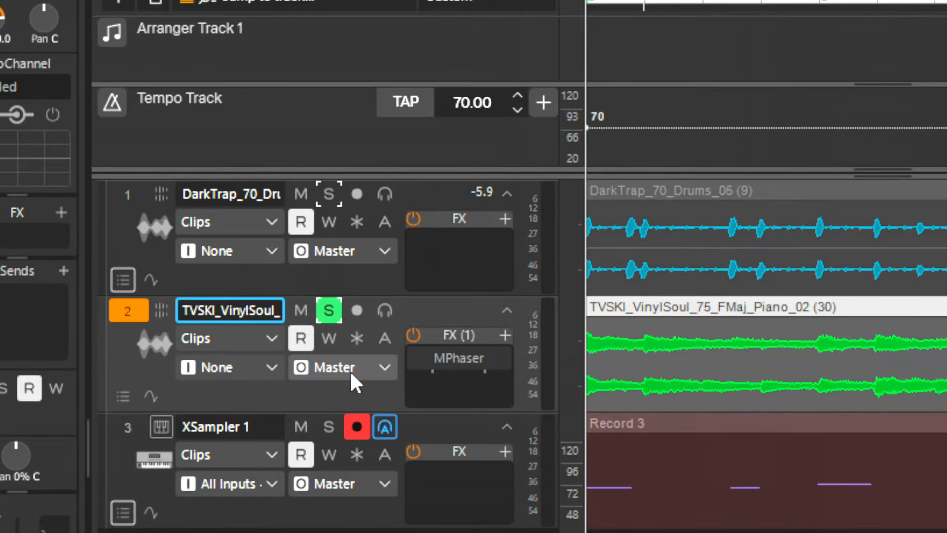
pyautogui.press('space')
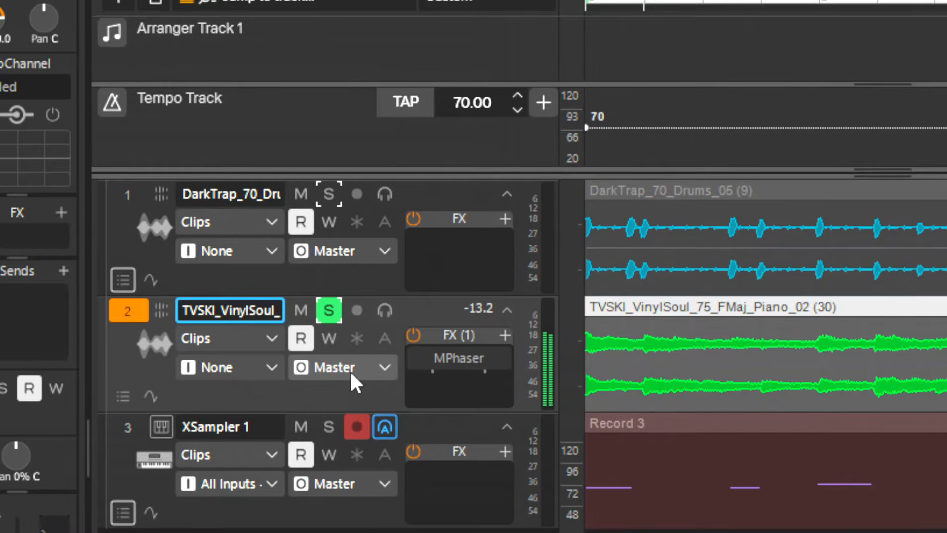
# Turn MPhaser back on for the VinylSoul piano track, play it soloed with the effect, and unsolo it
pyautogui.press('space')
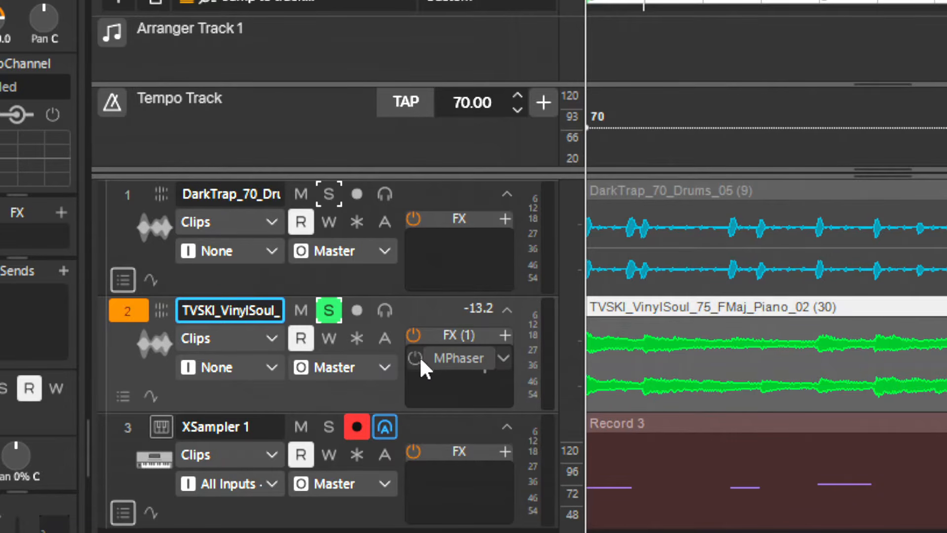
pyautogui.click(416, 353)
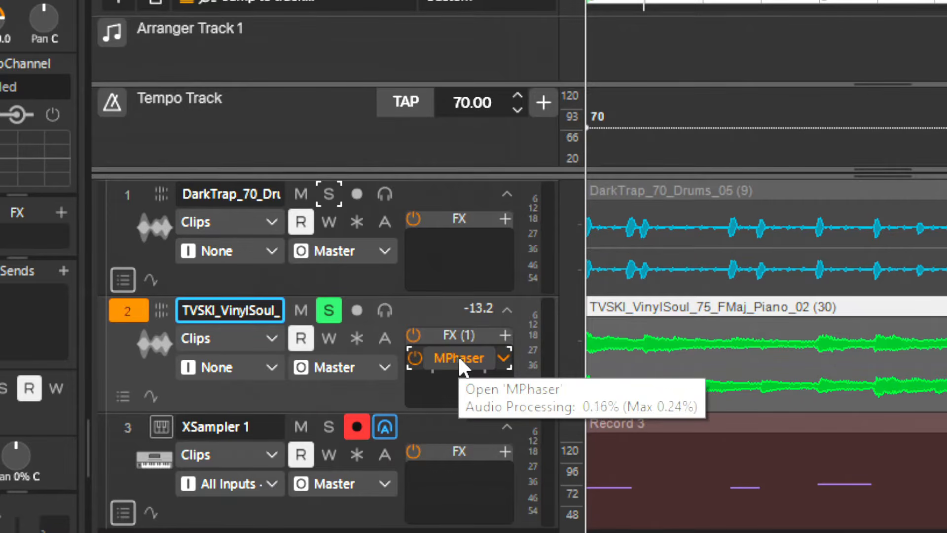
pyautogui.press('space')
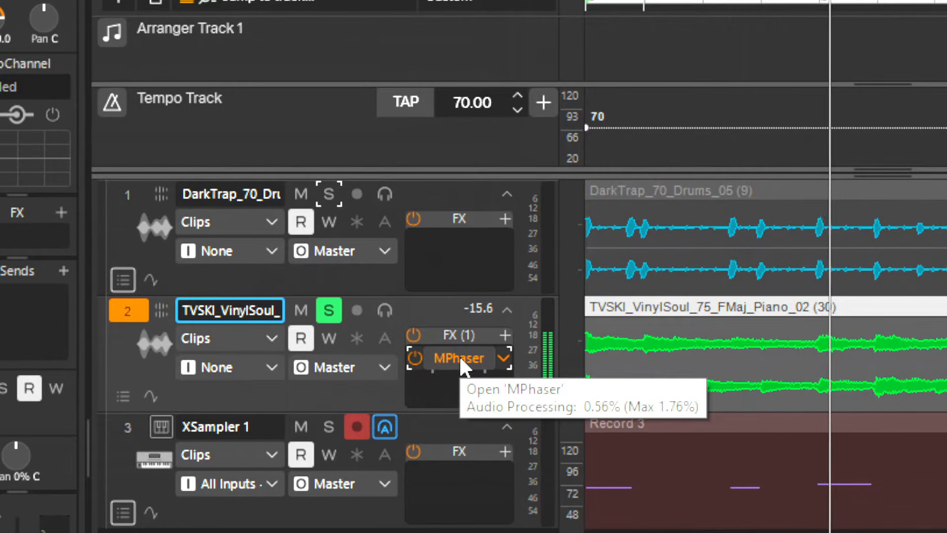
pyautogui.doubleClick(459, 354)
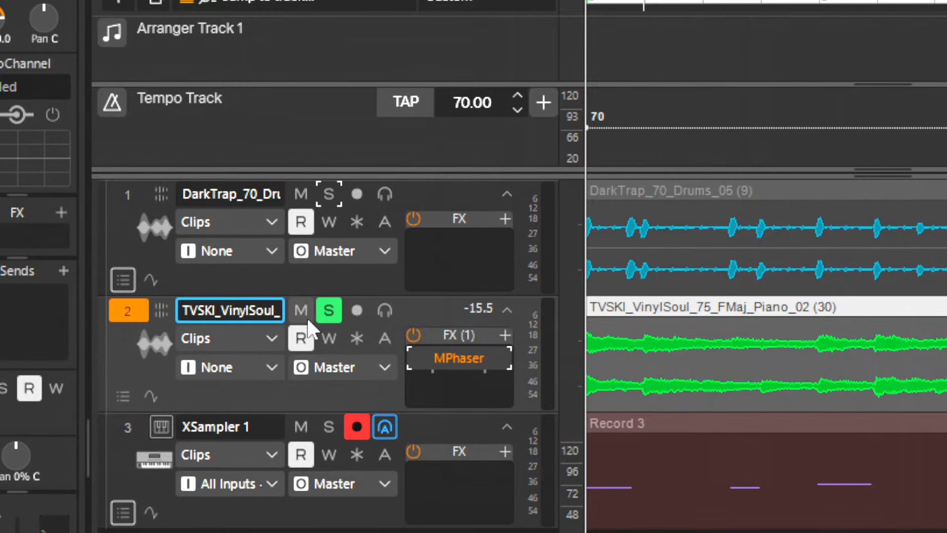
pyautogui.click(331, 307)
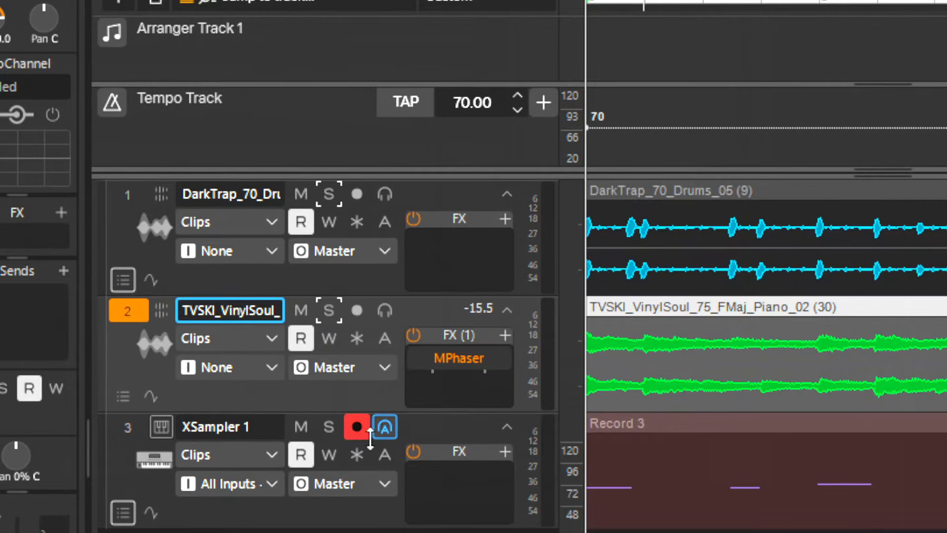
# Disarm recording on the XSampler 1 track, then solo it and play it for a few bars
pyautogui.click(359, 428)
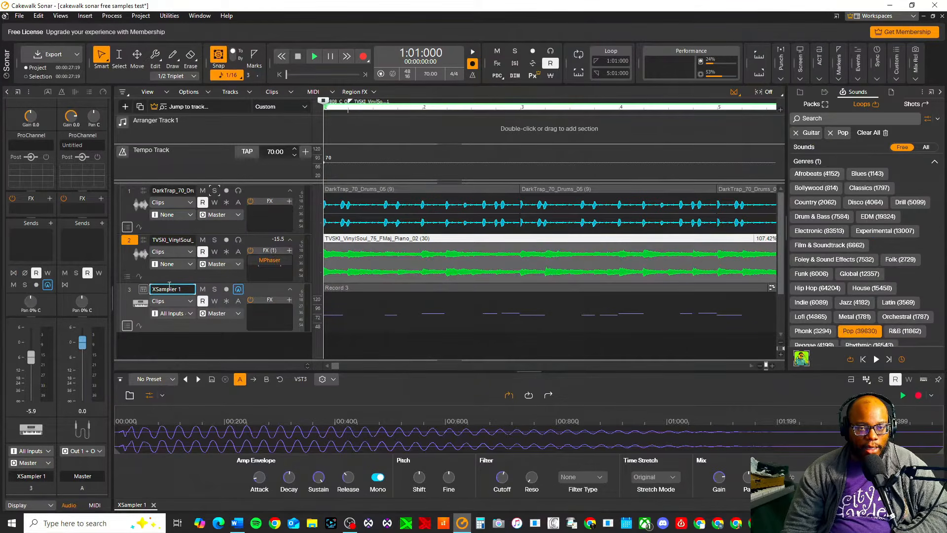
pyautogui.click(129, 289)
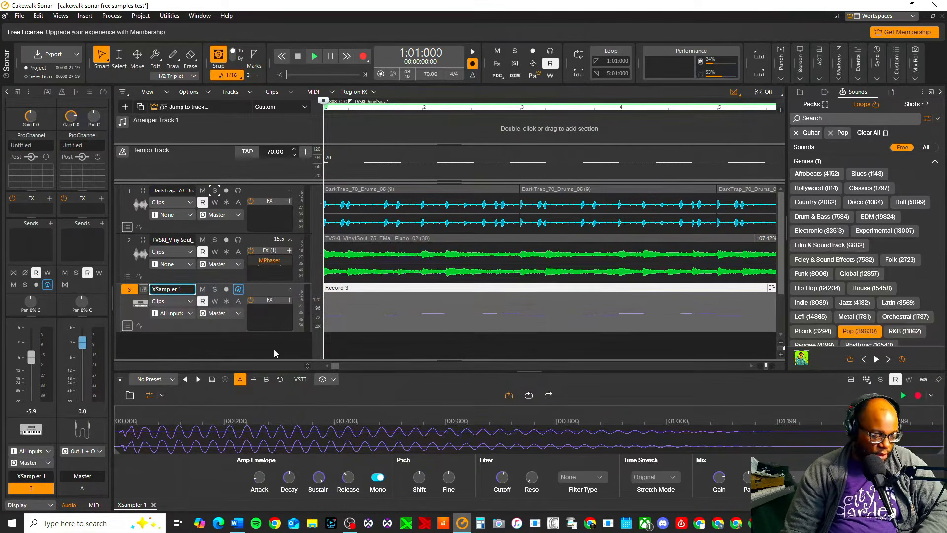
pyautogui.scroll(-2, 237, 291)
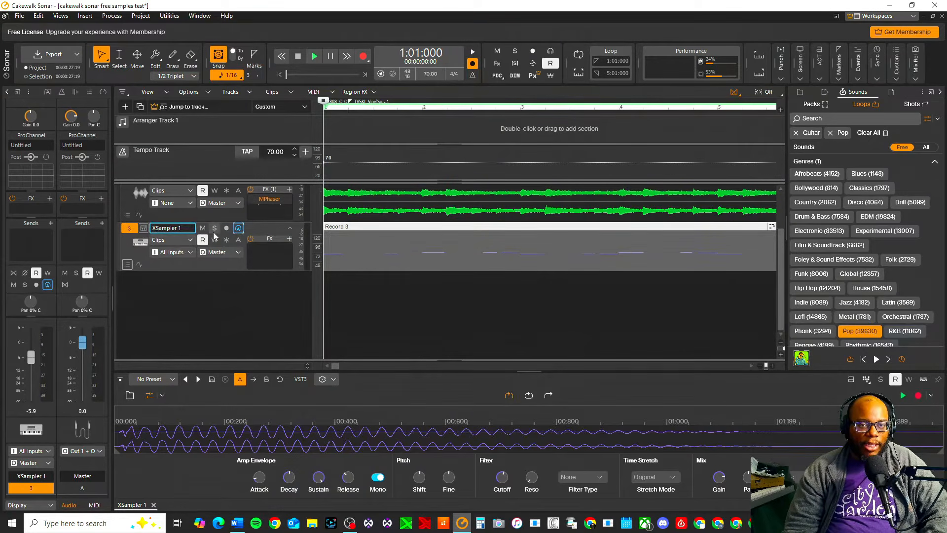
pyautogui.click(214, 228)
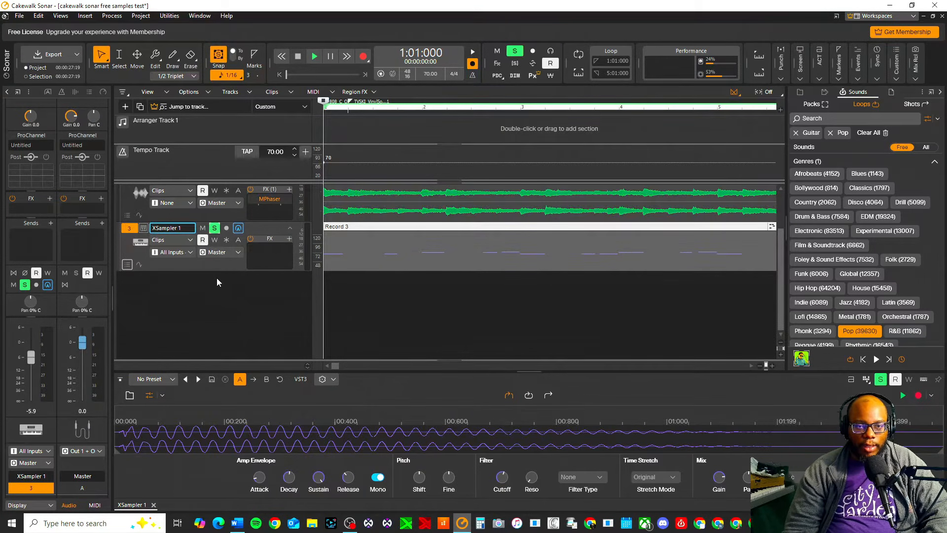
pyautogui.scroll(2, 217, 275)
pyautogui.press('space')
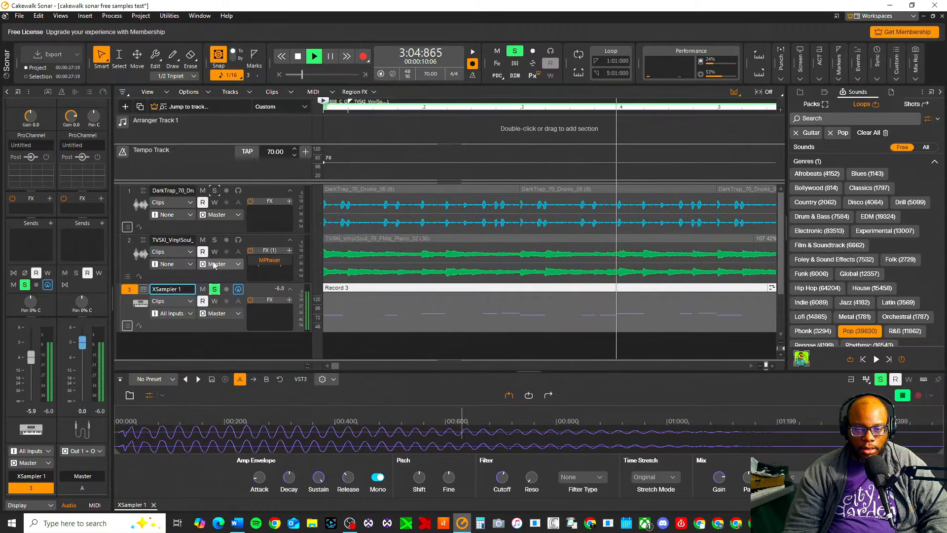
pyautogui.press('space')
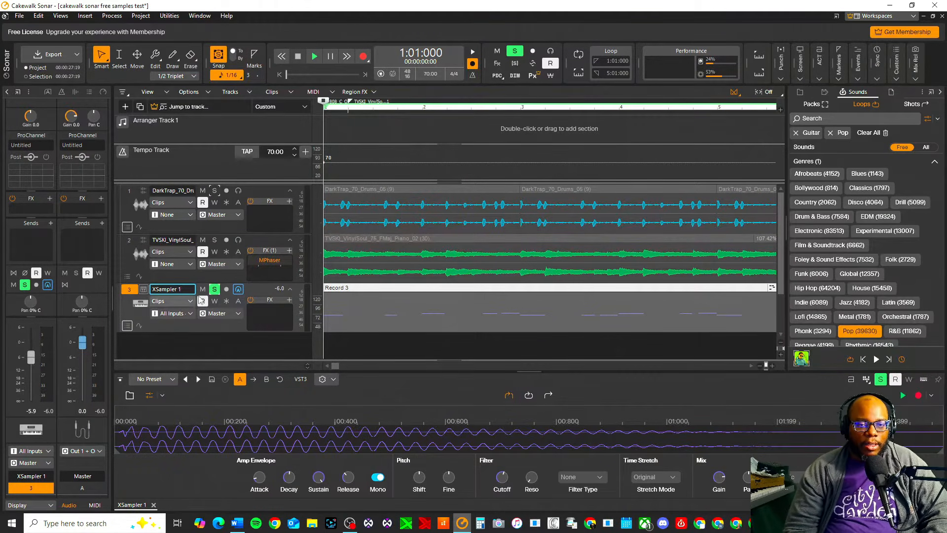
# Unsolo XSampler 1, play all three tracks together, and close the XSampler 1 editor
pyautogui.click(215, 289)
pyautogui.press('space')
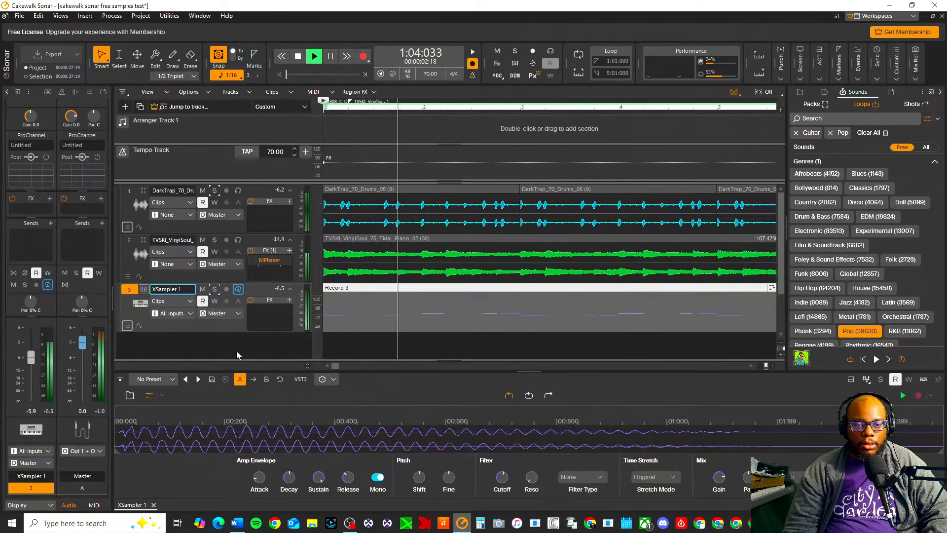
pyautogui.click(154, 504)
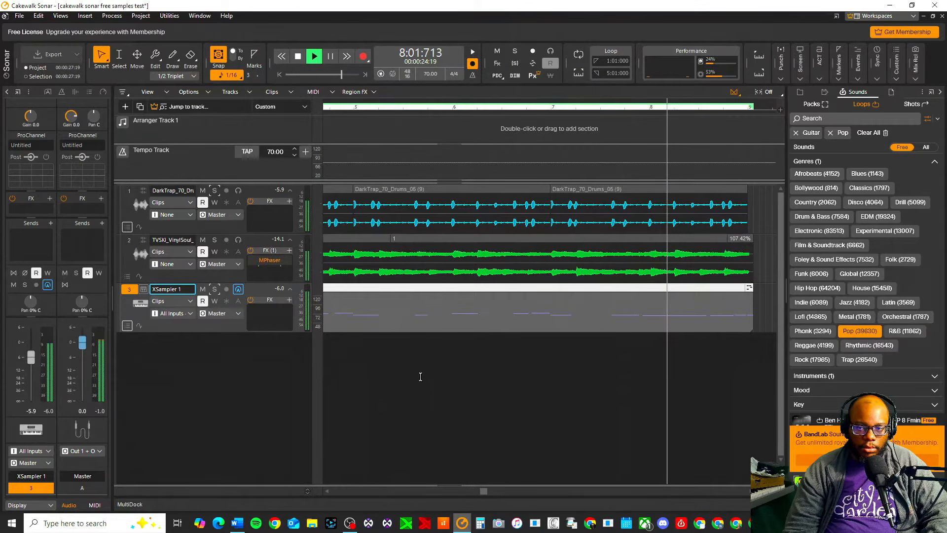
pyautogui.press('space')
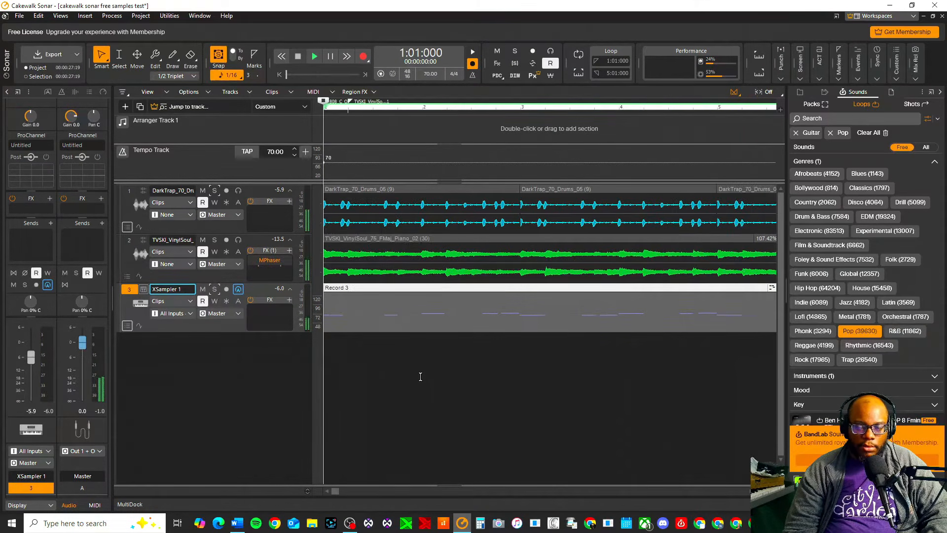
# Show the arranger sections list and add a section on Arranger Track 1 from 1:01:000 to 9:01:000
pyautogui.hotkey('ctrl', 'Left')
pyautogui.hotkey('ctrl', 'Left')
pyautogui.hotkey('ctrl', 'Left')
pyautogui.hotkey('ctrl', 'Left')
pyautogui.hotkey('ctrl', 'Left')
pyautogui.hotkey('ctrl', 'Left')
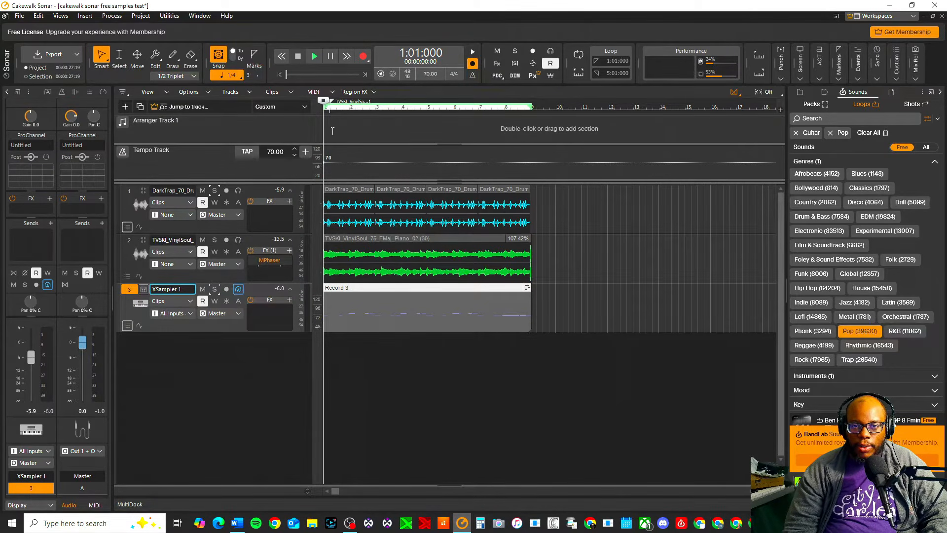
pyautogui.click(49, 92)
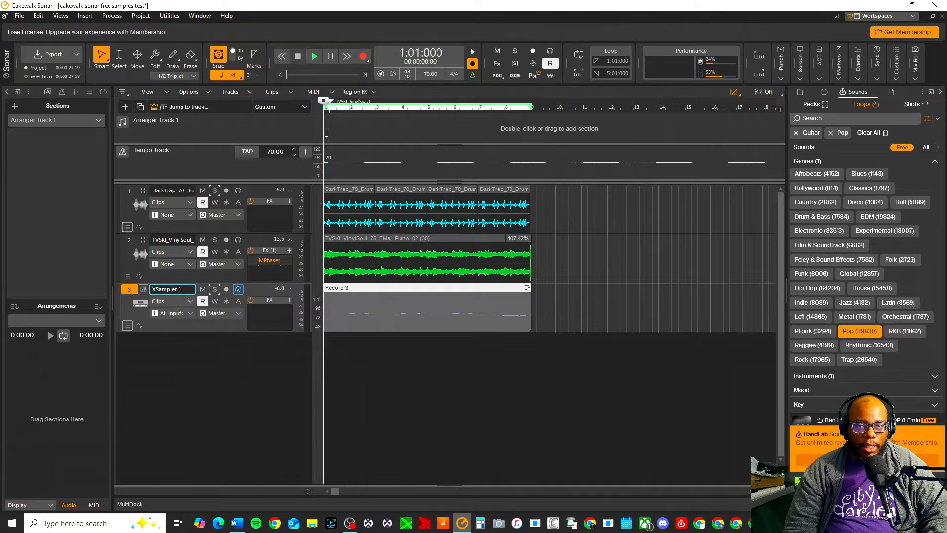
pyautogui.moveTo(324, 134); pyautogui.dragTo(529, 139)
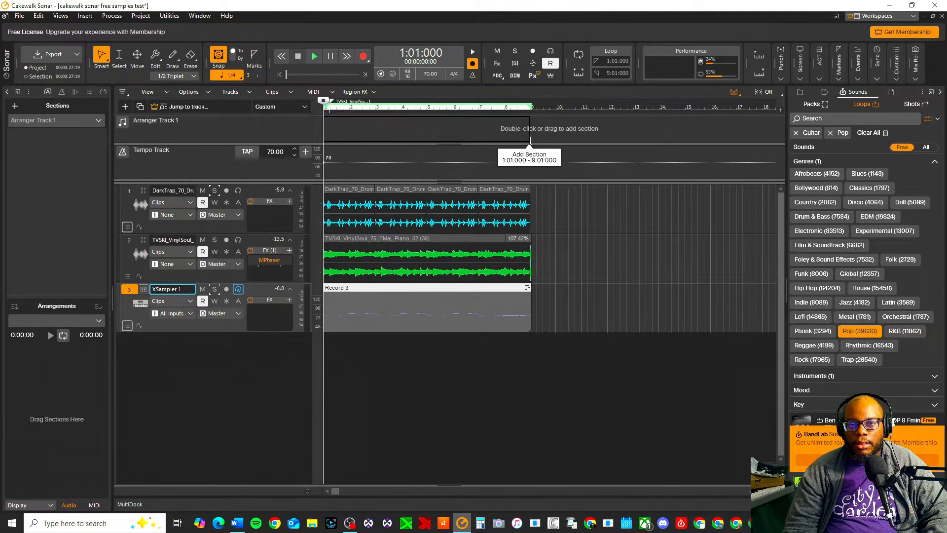
pyautogui.moveTo(529, 139); pyautogui.dragTo(530, 140)
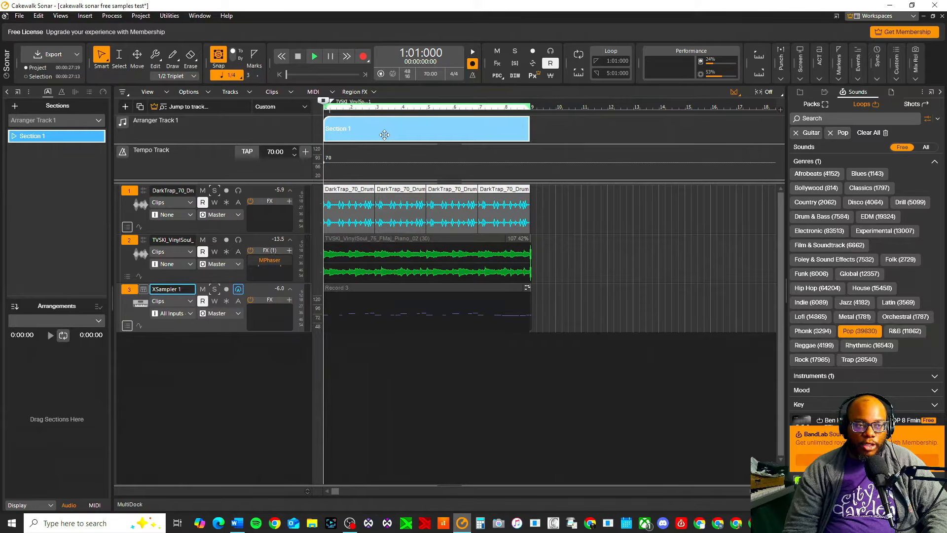
# Copy the eight-bar arranger section with its clips to bar 9 and play across the join
pyautogui.moveTo(384, 134); pyautogui.dragTo(593, 160)
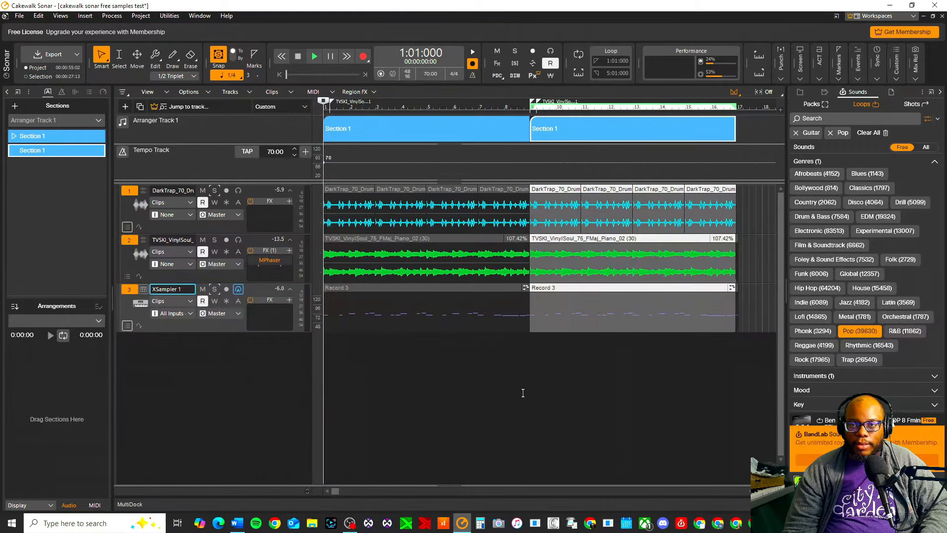
pyautogui.click(523, 392)
pyautogui.press('space')
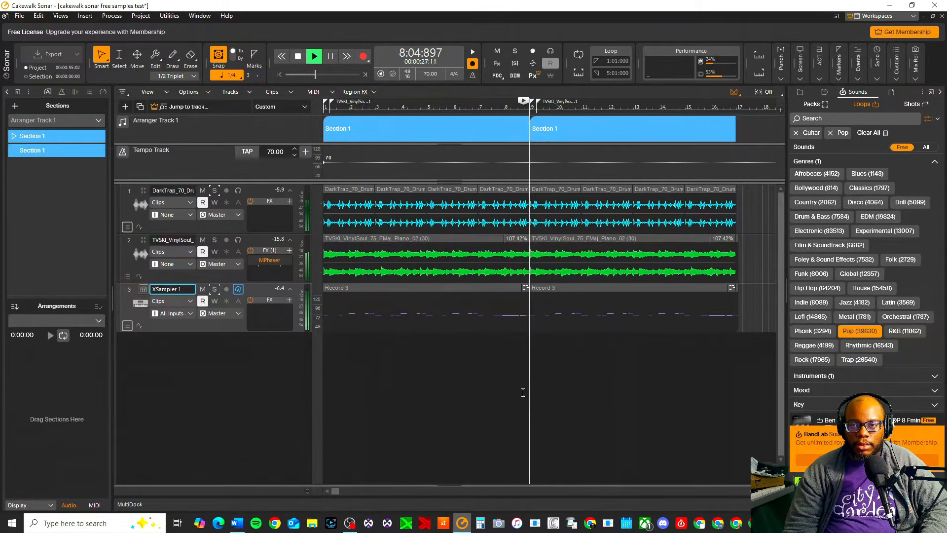
pyautogui.press('space')
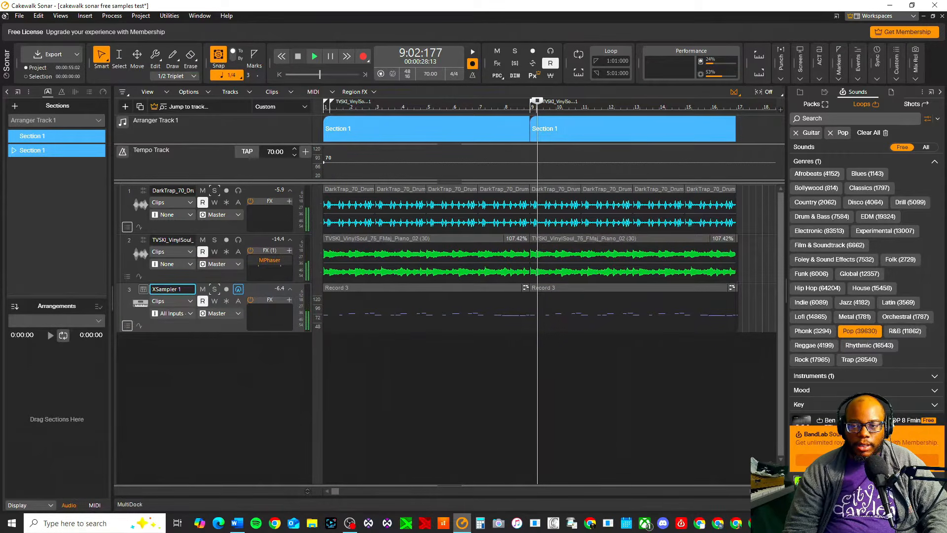
# Duplicate the arranger section starting at bar 9 twice to make four sections, and return to the project start
pyautogui.hotkey('ctrl', 'Left')
pyautogui.hotkey('ctrl', 'Left')
pyautogui.hotkey('ctrl', 'Left')
pyautogui.hotkey('ctrl', 'Left')
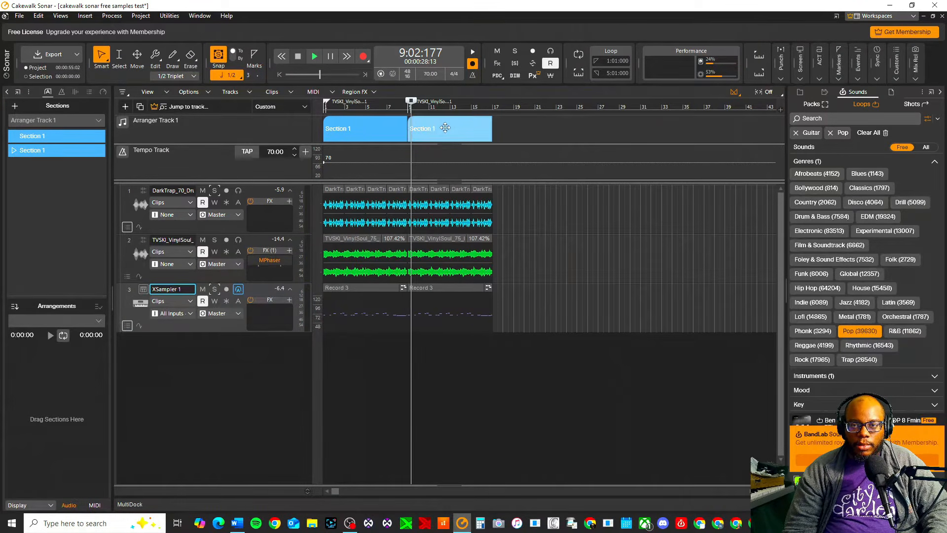
pyautogui.click(446, 128)
pyautogui.rightClick(446, 131)
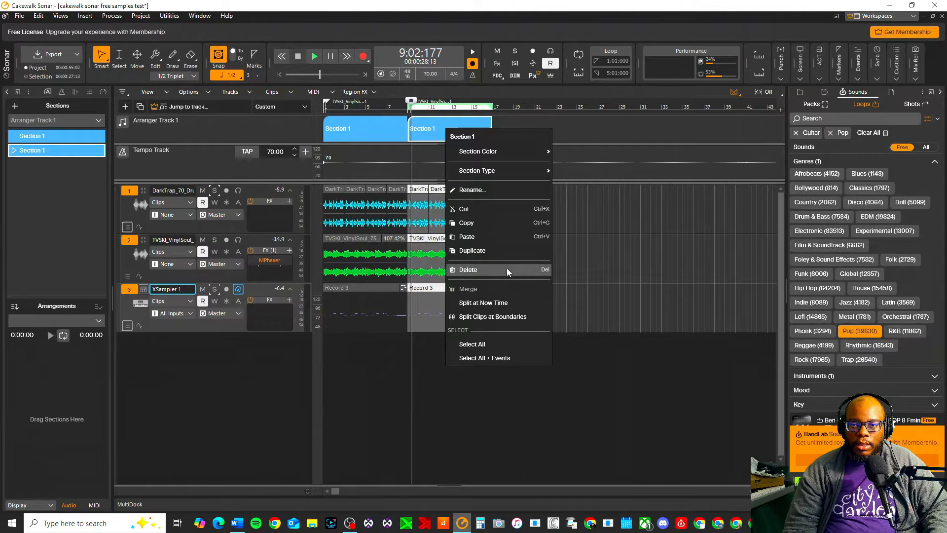
pyautogui.click(502, 252)
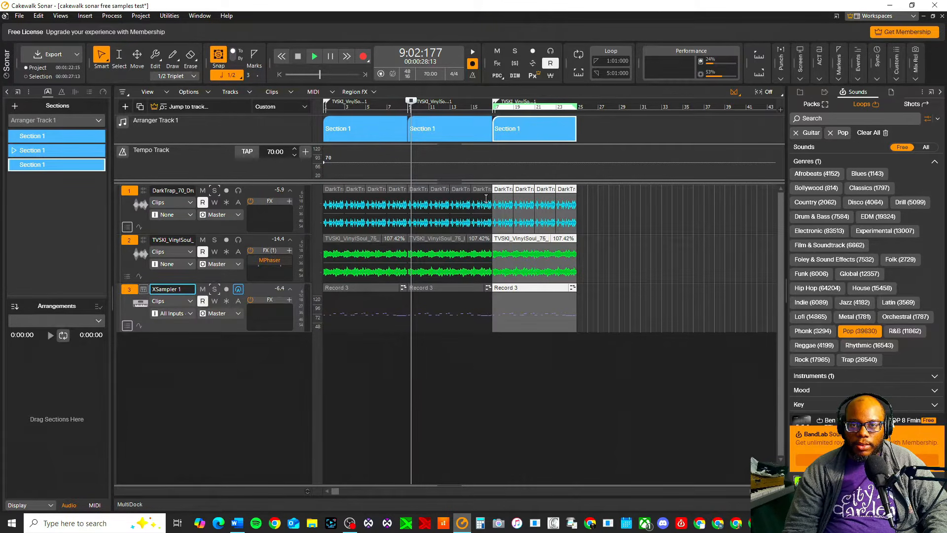
pyautogui.click(446, 128)
pyautogui.rightClick(453, 130)
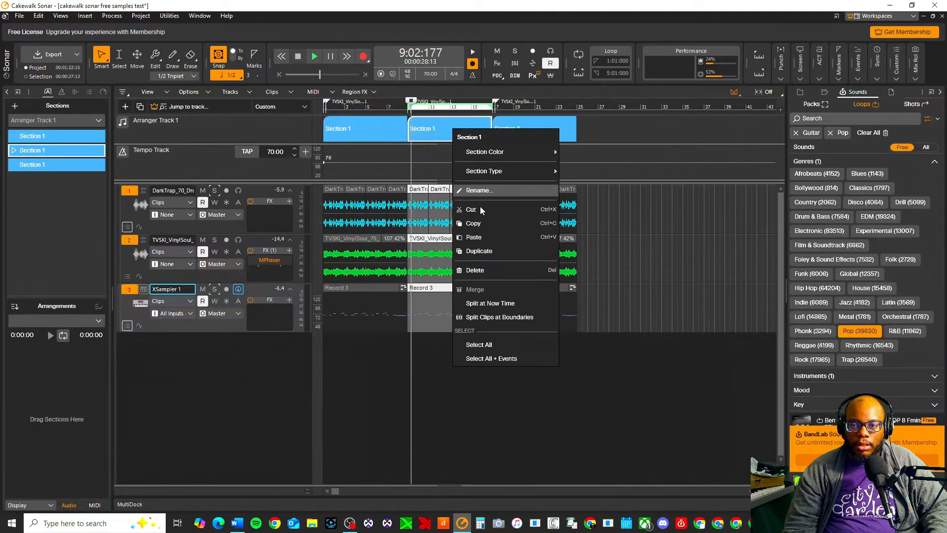
pyautogui.click(490, 251)
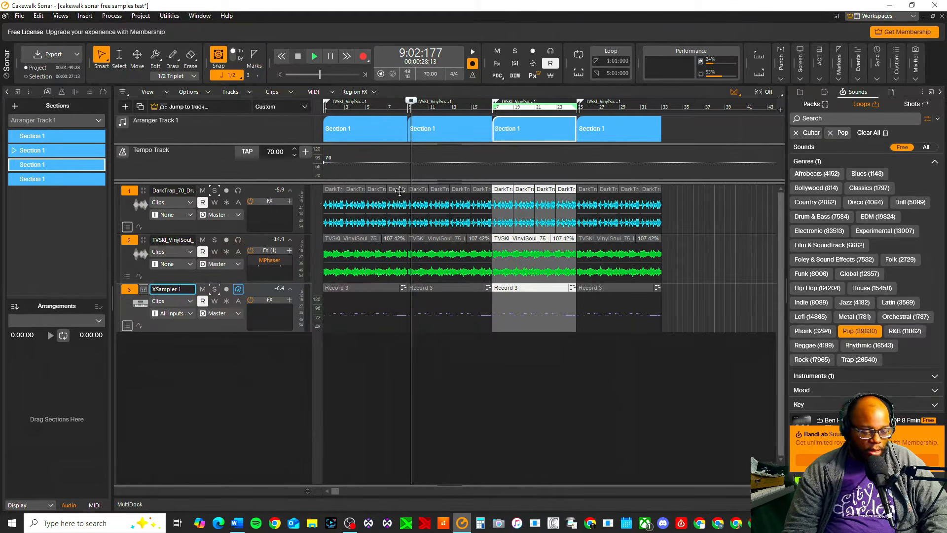
pyautogui.press('w')
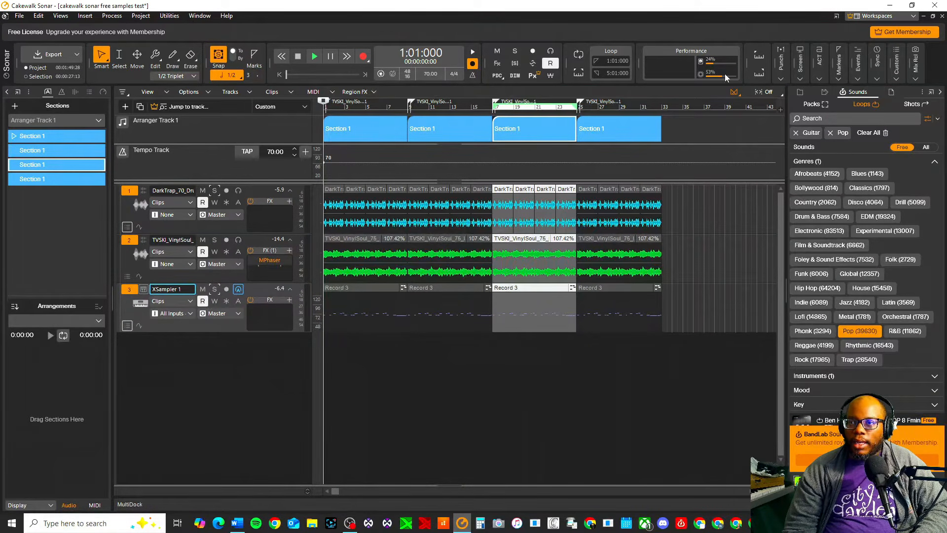
# Check the project's list of markers and open the Markers view
pyautogui.click(804, 68)
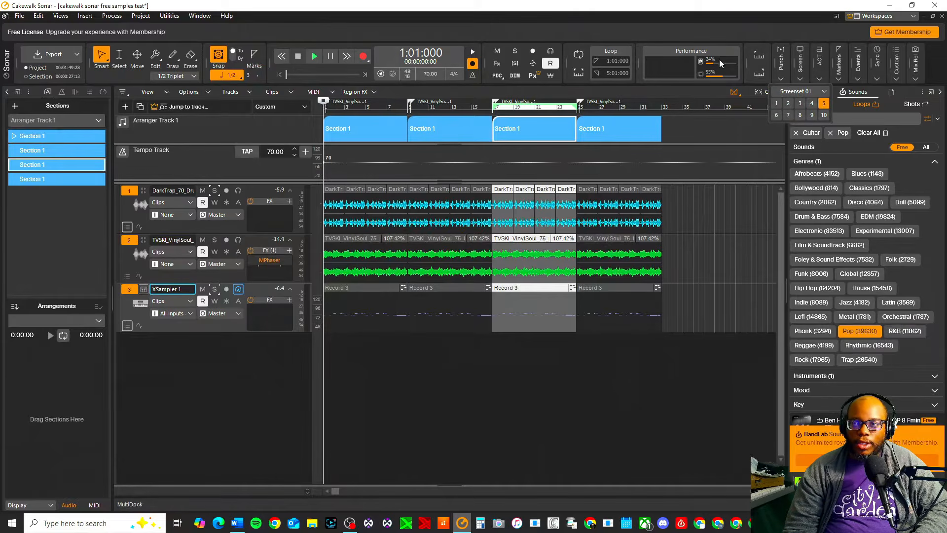
pyautogui.moveTo(843, 74)
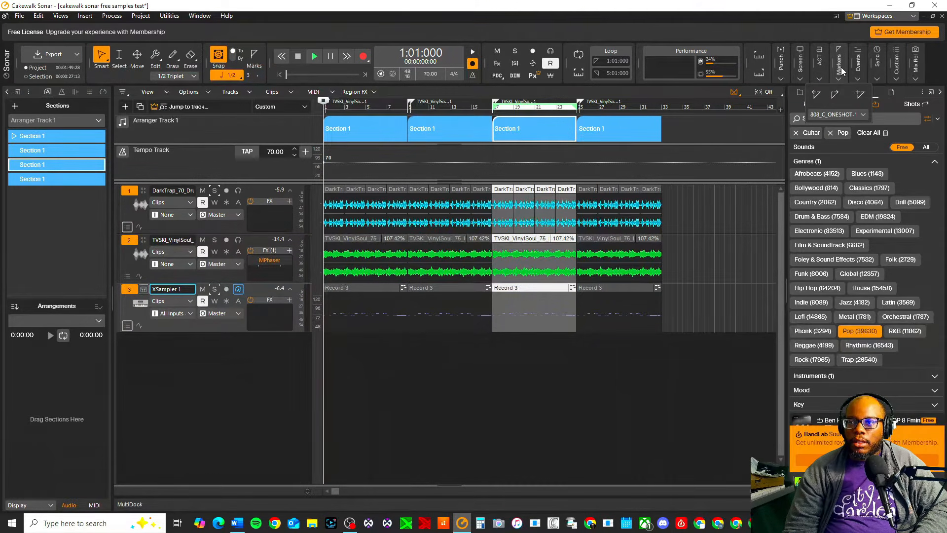
pyautogui.click(864, 115)
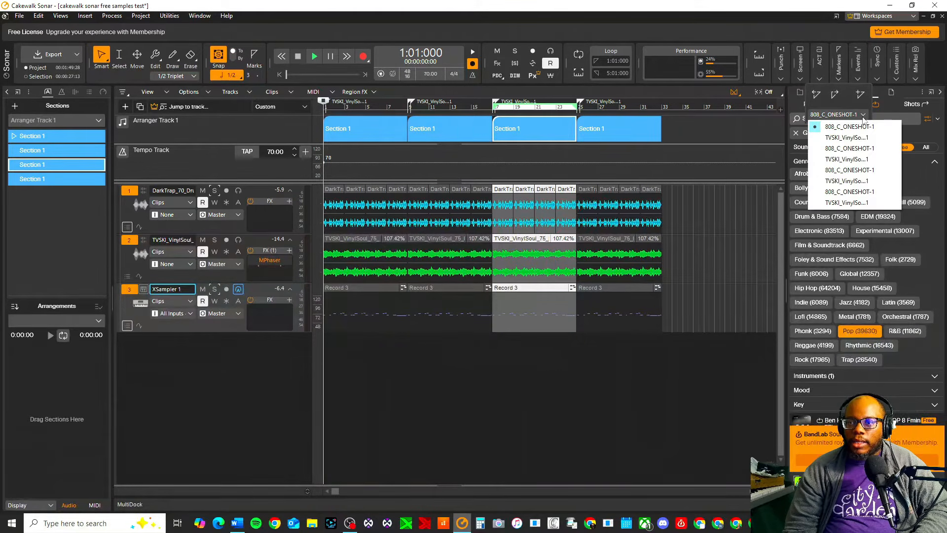
pyautogui.click(832, 111)
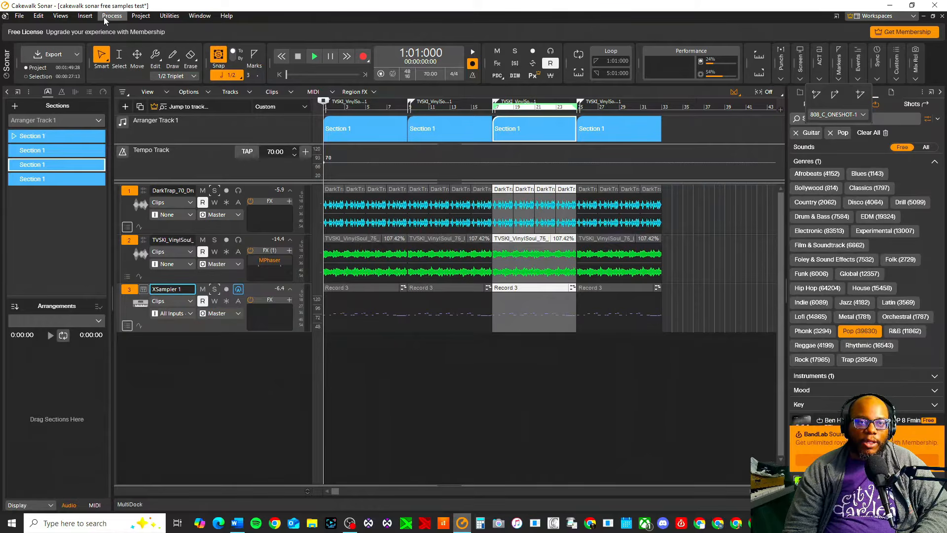
pyautogui.click(61, 16)
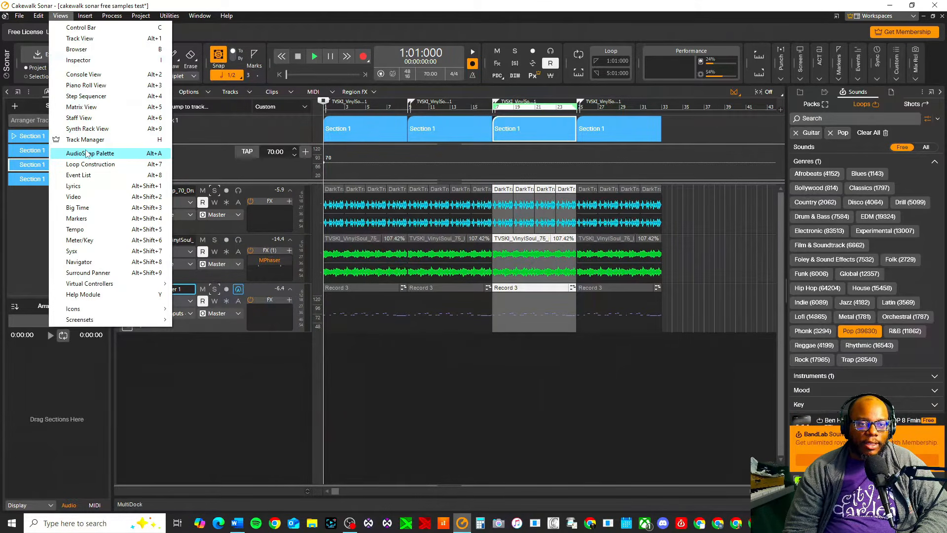
pyautogui.click(77, 218)
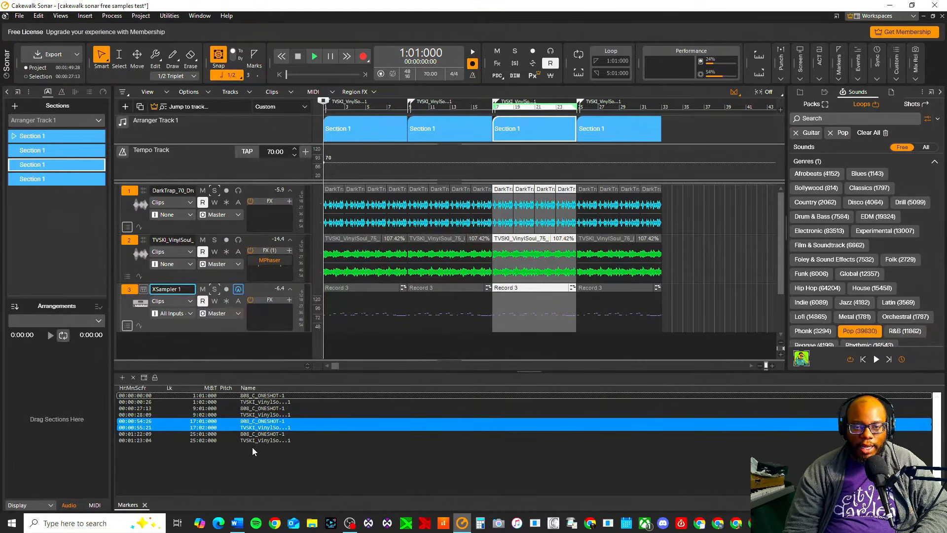
# Delete all the 808_C_ONESHOT-1 and TVSKI_VinylSoul markers from the project
pyautogui.moveTo(281, 434); pyautogui.dragTo(275, 388)
pyautogui.press('Delete')
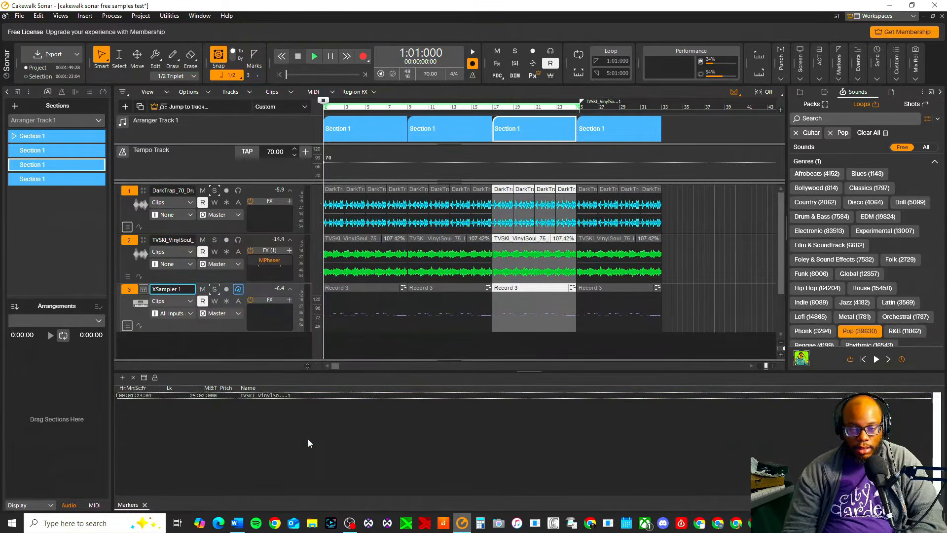
pyautogui.click(273, 395)
pyautogui.press('Delete')
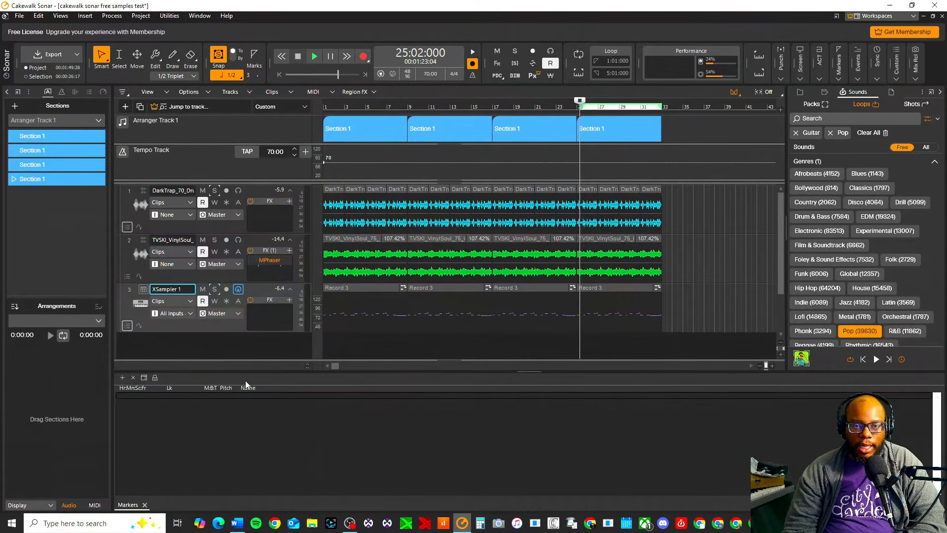
# Close the Markers view and return to the project start
pyautogui.click(145, 505)
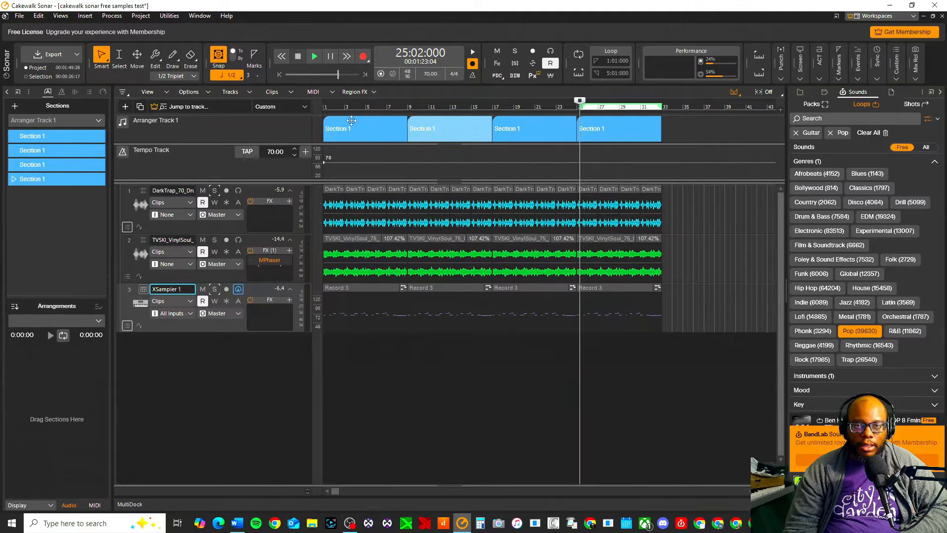
pyautogui.press('w')
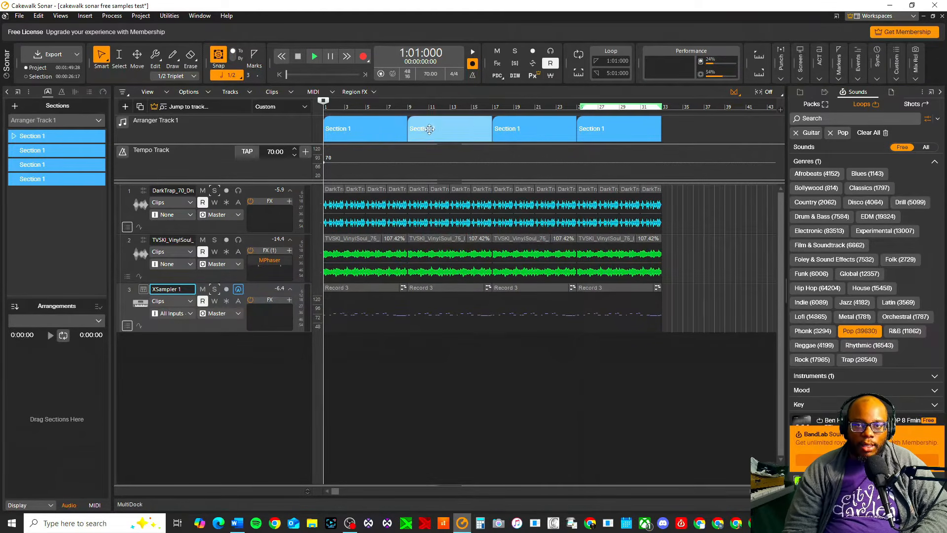
# Set the section type of the first arranger section, starting at bar 1, to Intro
pyautogui.rightClick(457, 123)
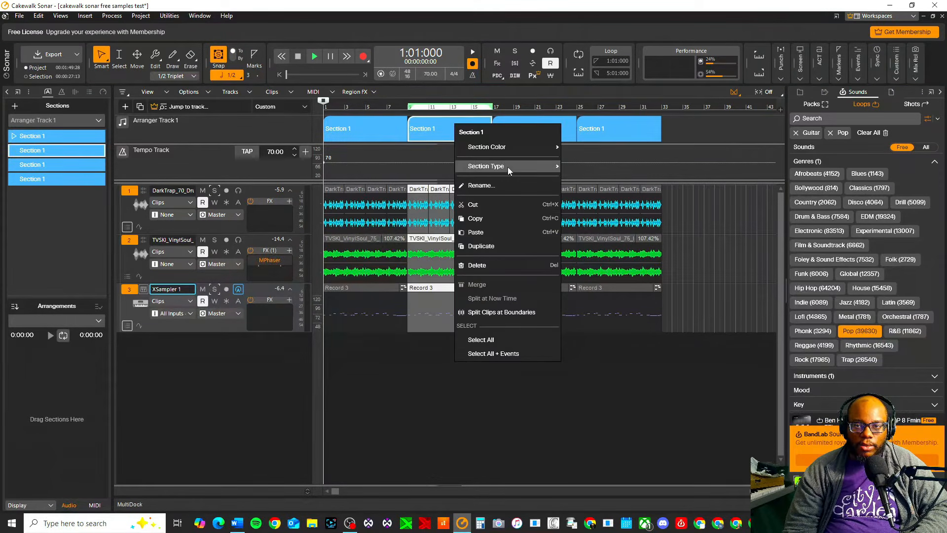
pyautogui.moveTo(520, 166)
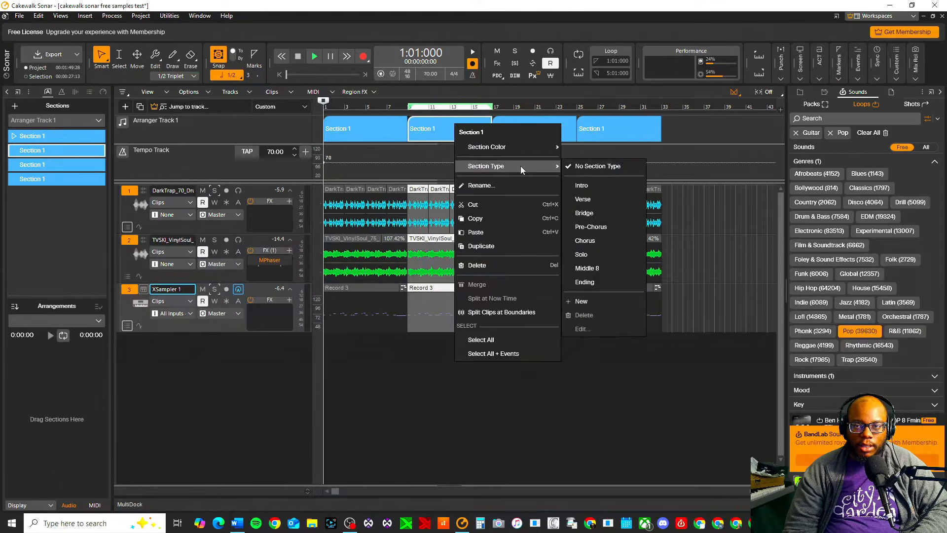
pyautogui.click(365, 132)
pyautogui.click(358, 126)
pyautogui.rightClick(379, 130)
pyautogui.moveTo(427, 150)
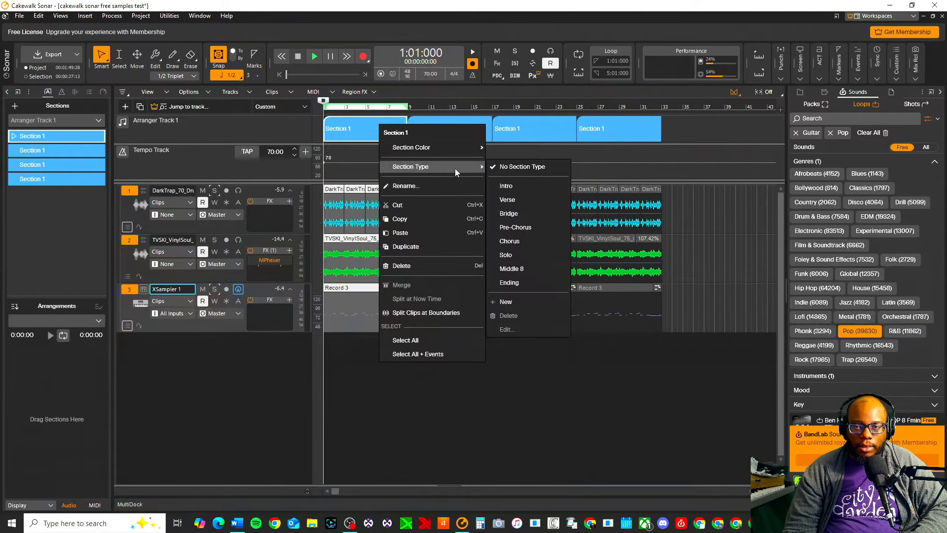
pyautogui.moveTo(455, 168)
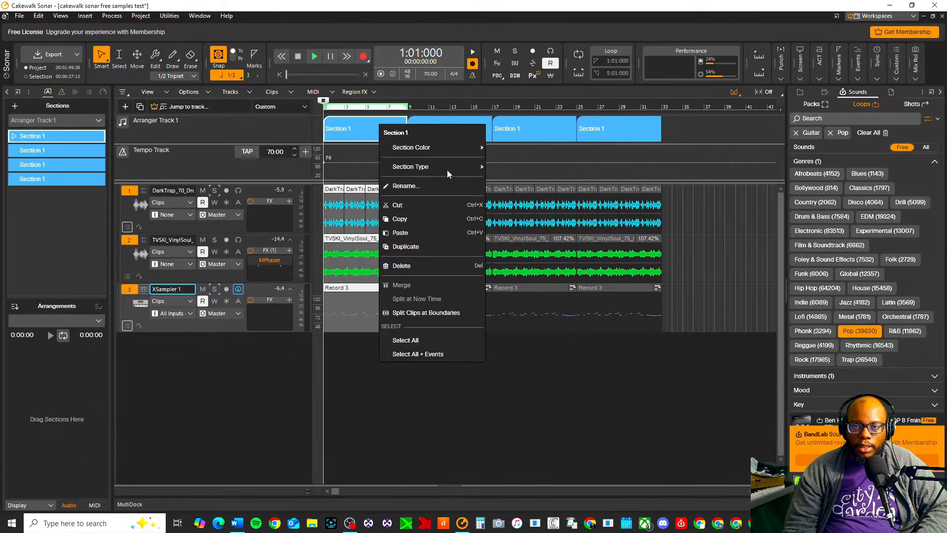
pyautogui.click(513, 186)
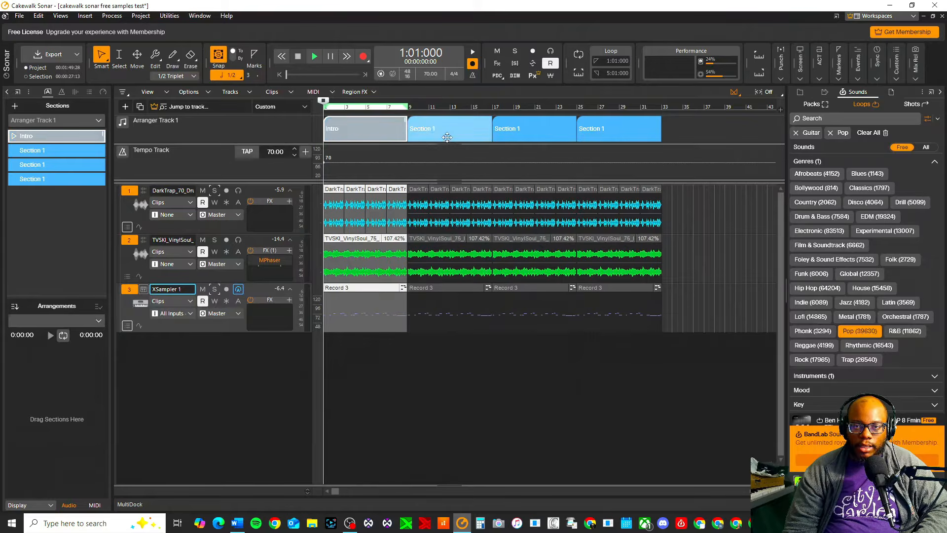
# Set the second and third arranger sections to the Verse type and the fourth section to Chorus
pyautogui.rightClick(445, 136)
pyautogui.moveTo(508, 173)
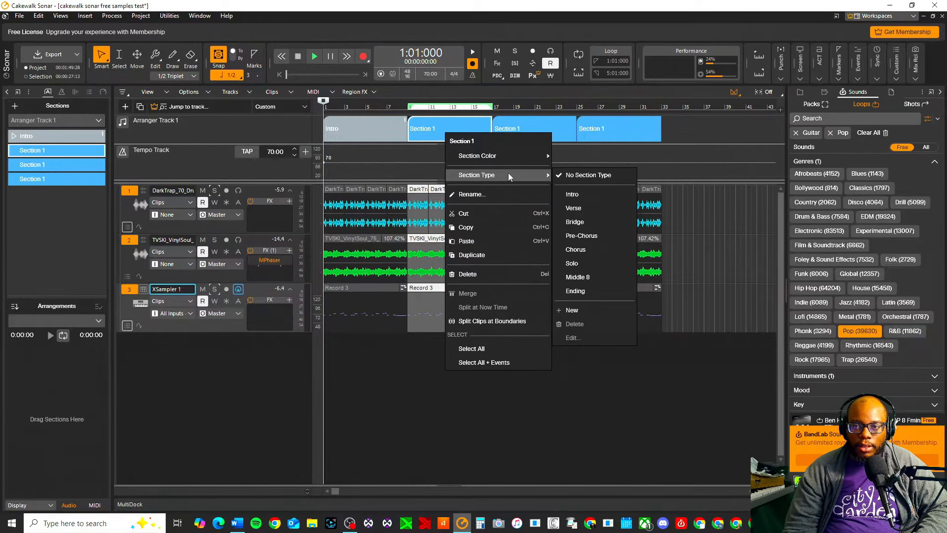
pyautogui.click(573, 208)
pyautogui.rightClick(517, 128)
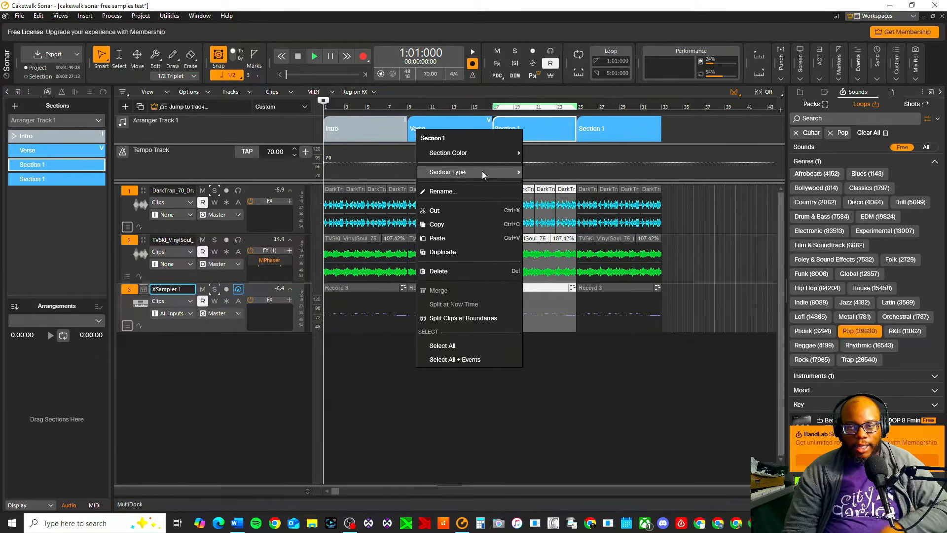
pyautogui.moveTo(489, 173)
pyautogui.click(545, 205)
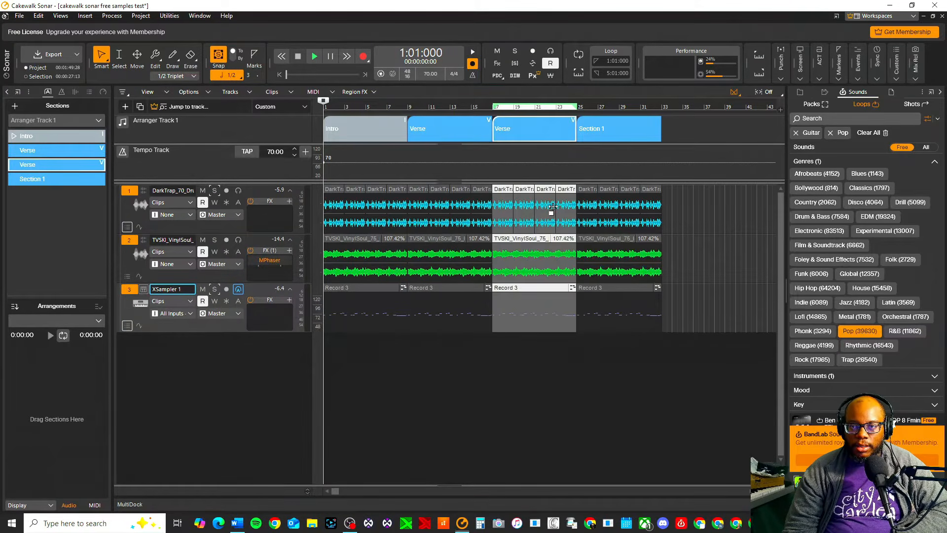
pyautogui.rightClick(598, 131)
pyautogui.moveTo(549, 172)
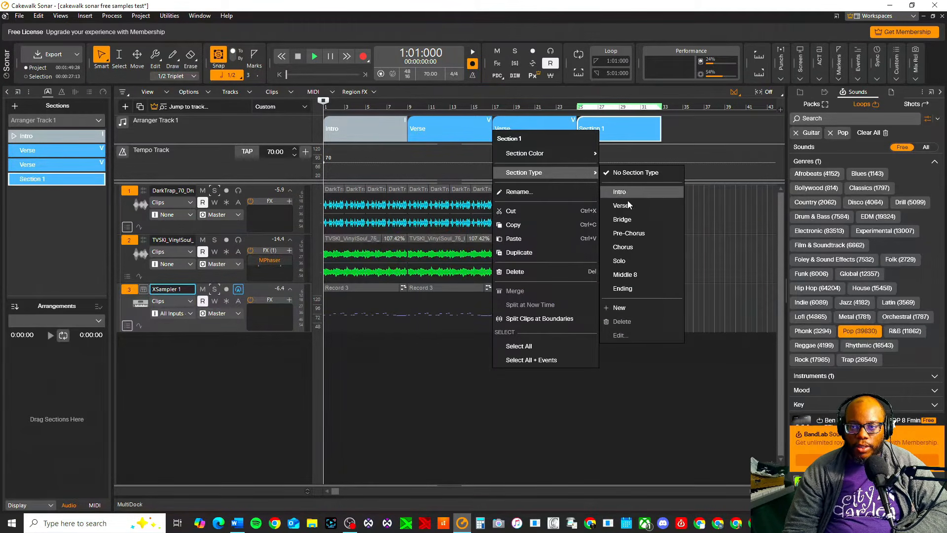
pyautogui.click(629, 253)
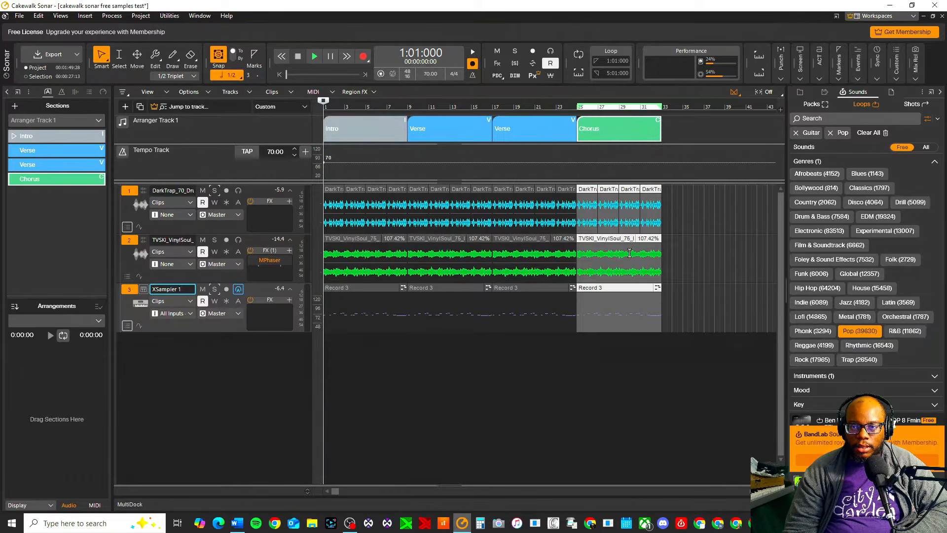
# Change the color of the second Verse section, starting at bar 17, to purple and clear the selection
pyautogui.rightClick(448, 133)
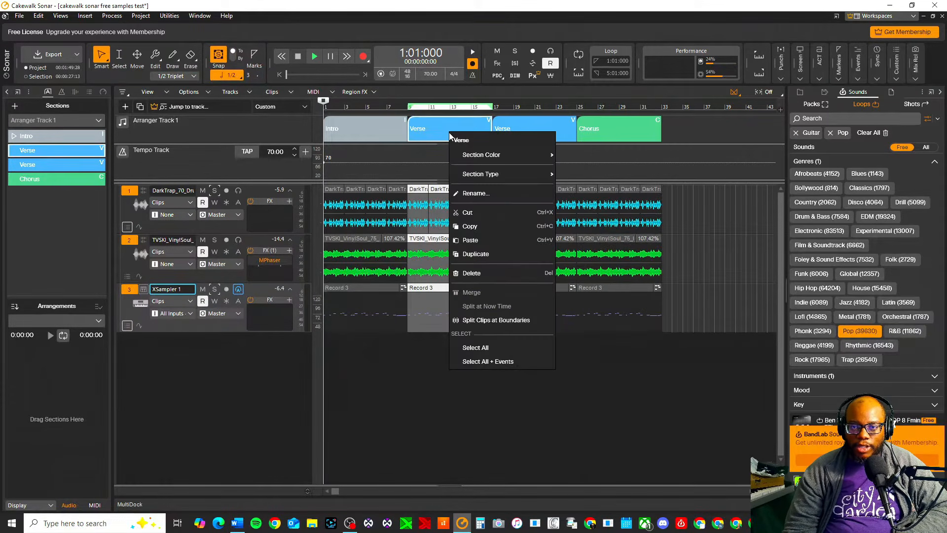
pyautogui.rightClick(520, 123)
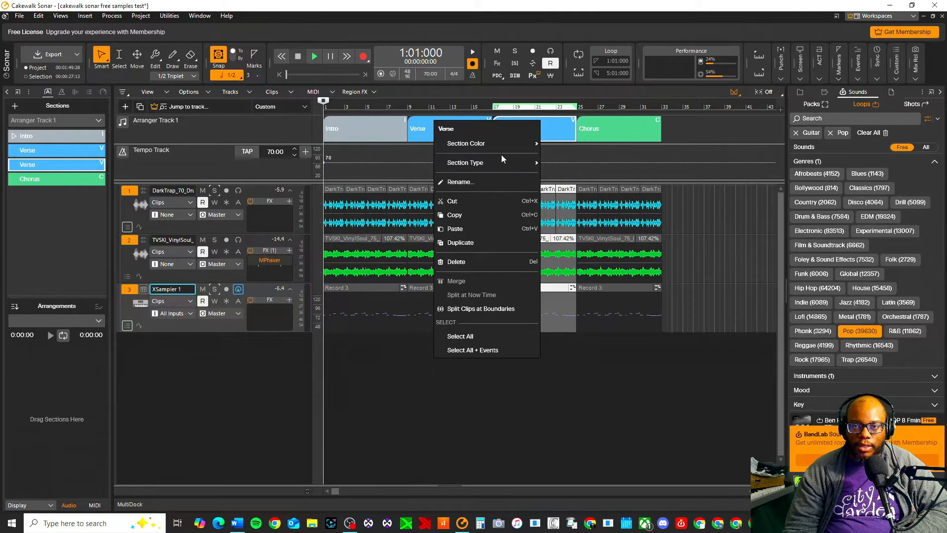
pyautogui.moveTo(503, 144)
pyautogui.click(585, 145)
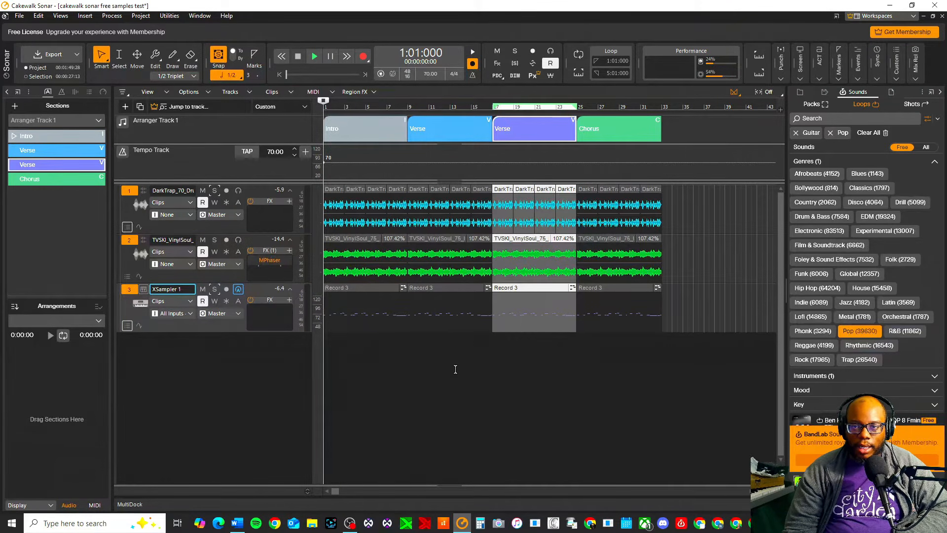
pyautogui.click(453, 370)
pyautogui.press('w')
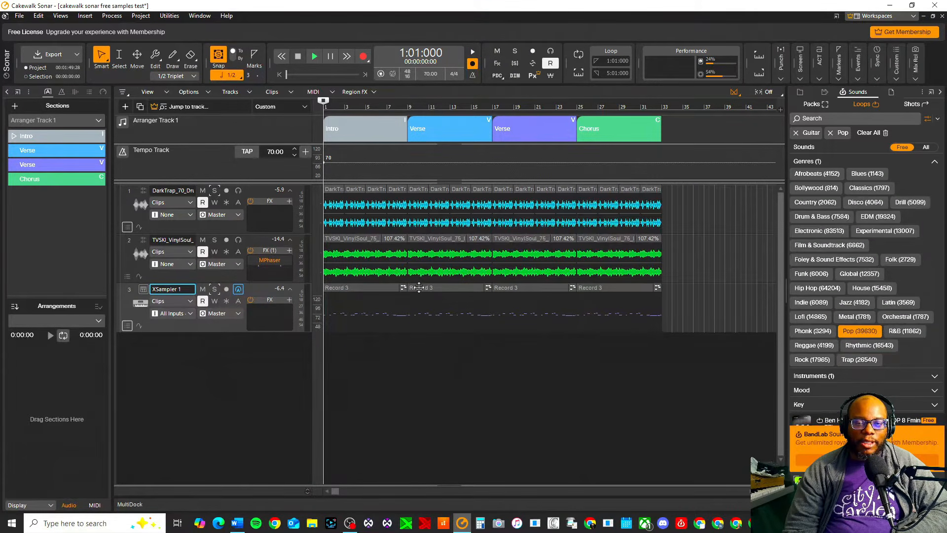
pyautogui.click(129, 291)
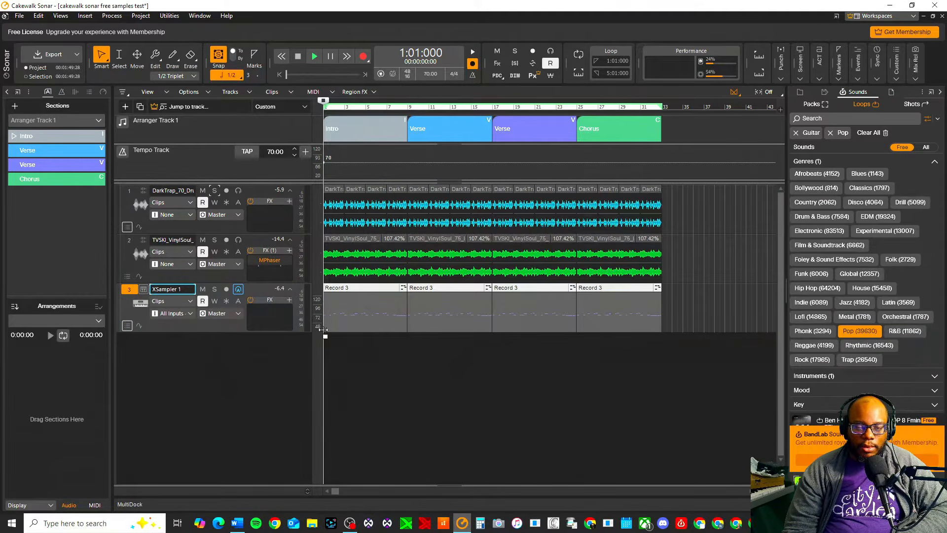
pyautogui.rightClick(348, 292)
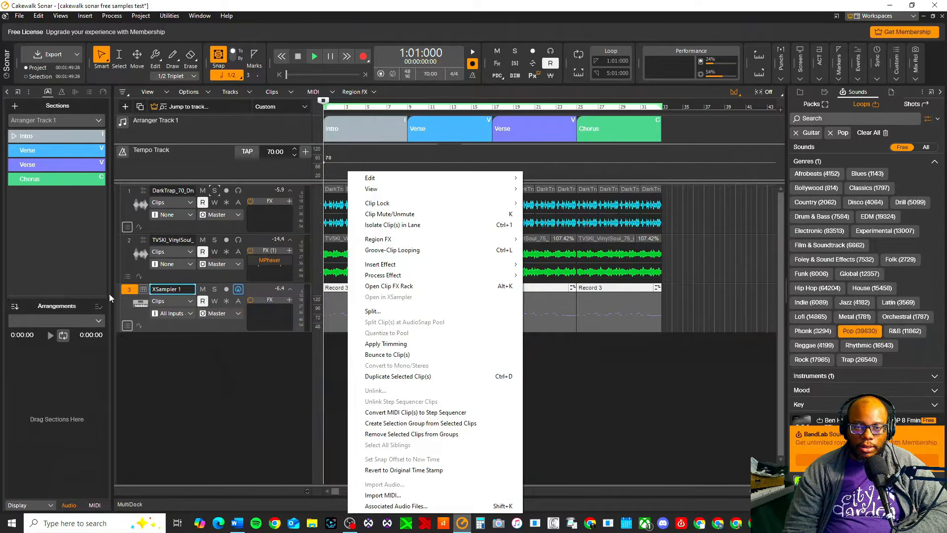
pyautogui.click(334, 288)
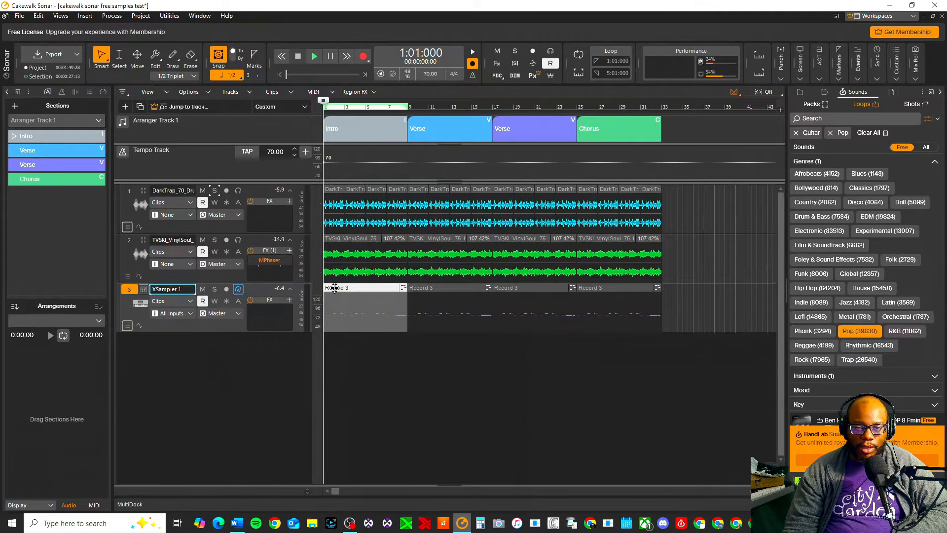
pyautogui.click(129, 291)
pyautogui.click(129, 290)
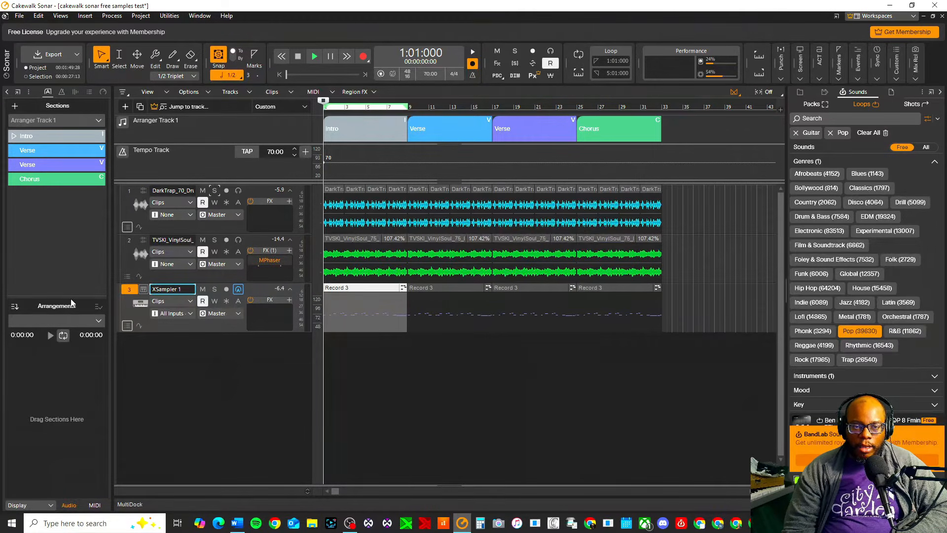
pyautogui.click(130, 291)
pyautogui.click(130, 292)
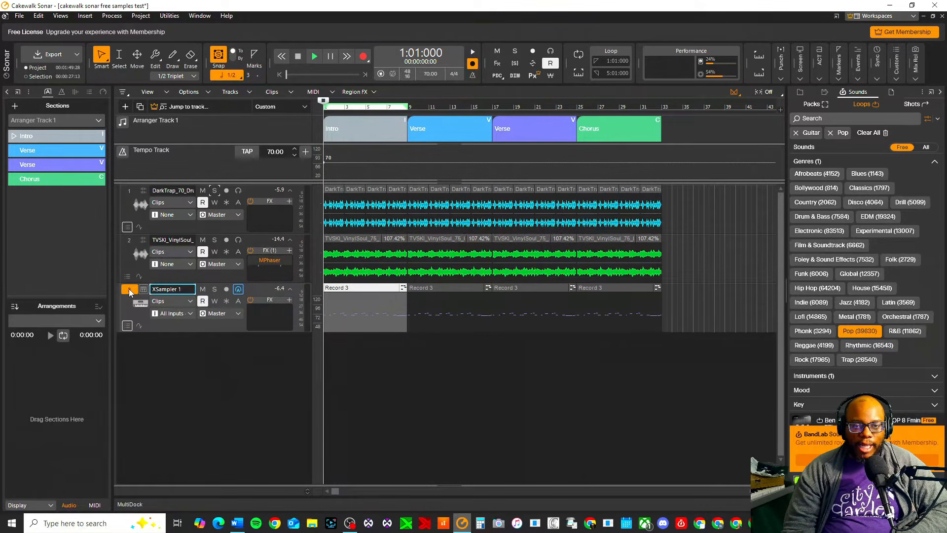
pyautogui.click(130, 293)
pyautogui.click(129, 292)
pyautogui.click(129, 292)
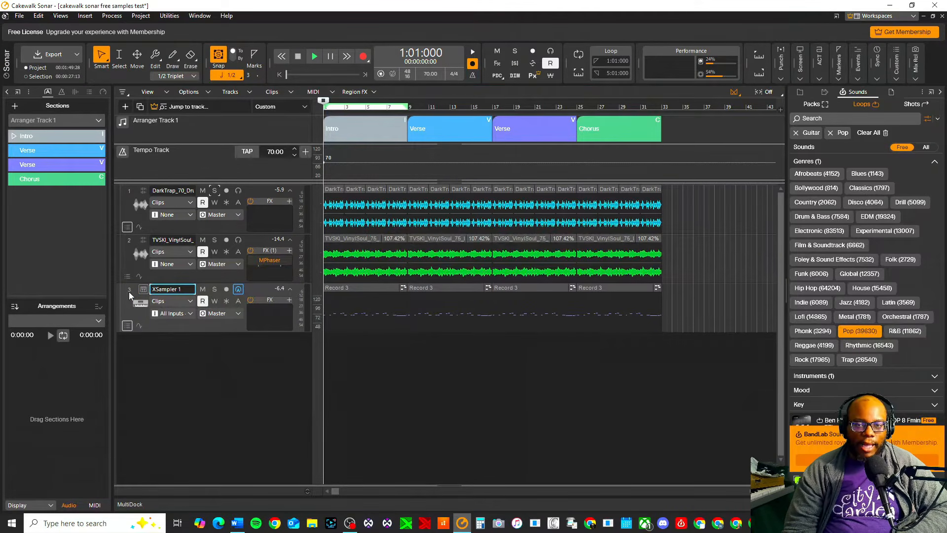
# Select all four MIDI clips on the XSampler 1 track and bounce them to a single clip
pyautogui.hotkey('ctrl', 'a')
pyautogui.click(129, 292)
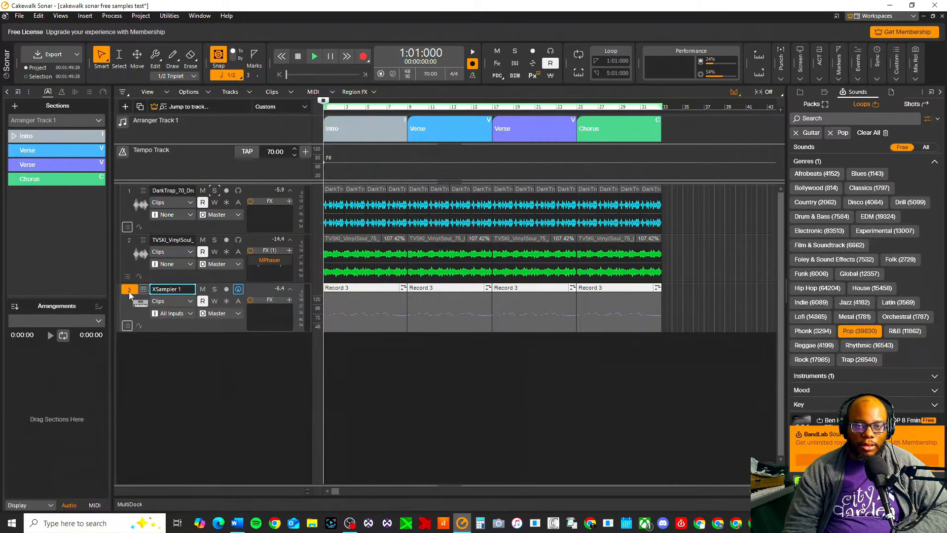
pyautogui.rightClick(355, 295)
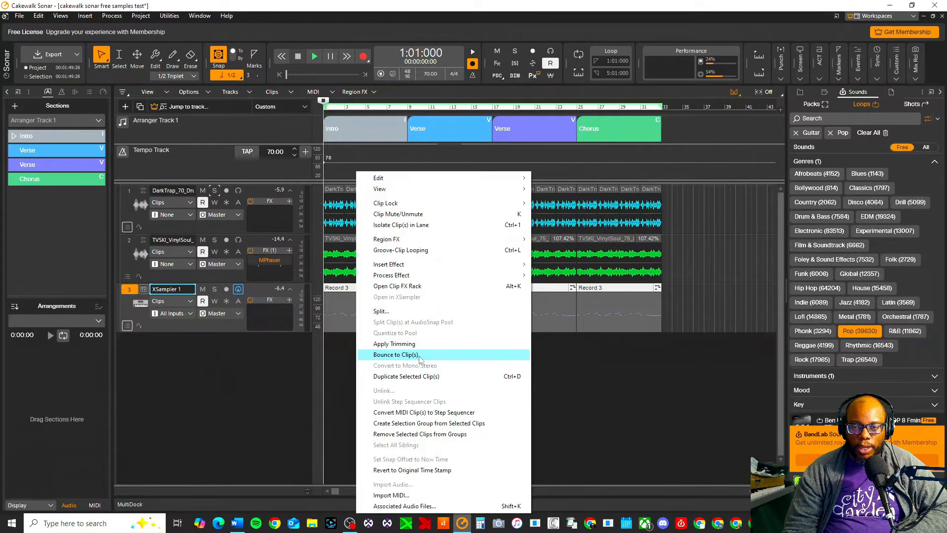
pyautogui.click(407, 356)
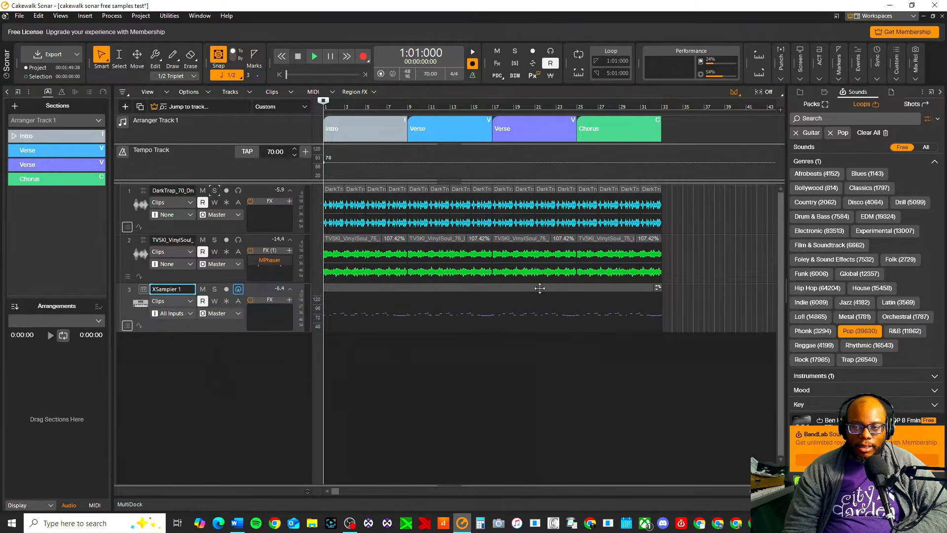
pyautogui.click(372, 298)
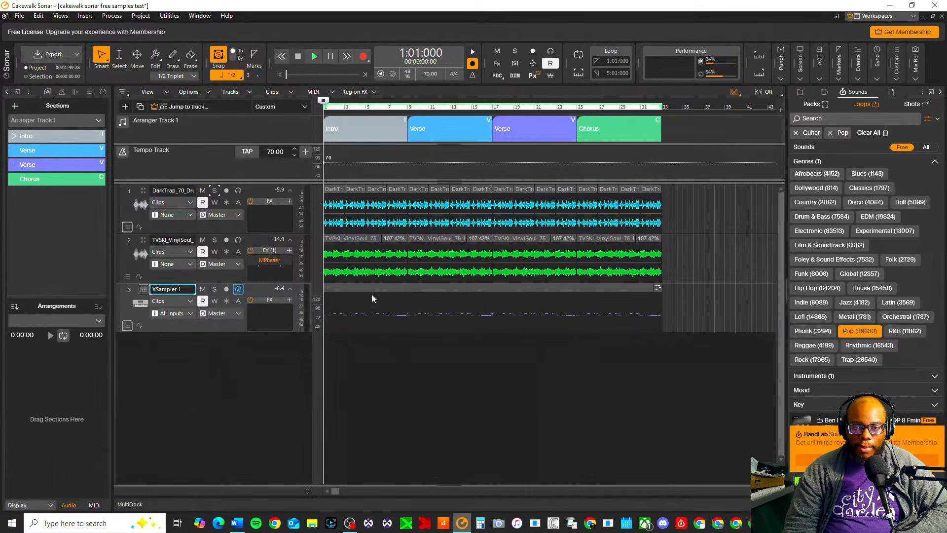
pyautogui.rightClick(372, 297)
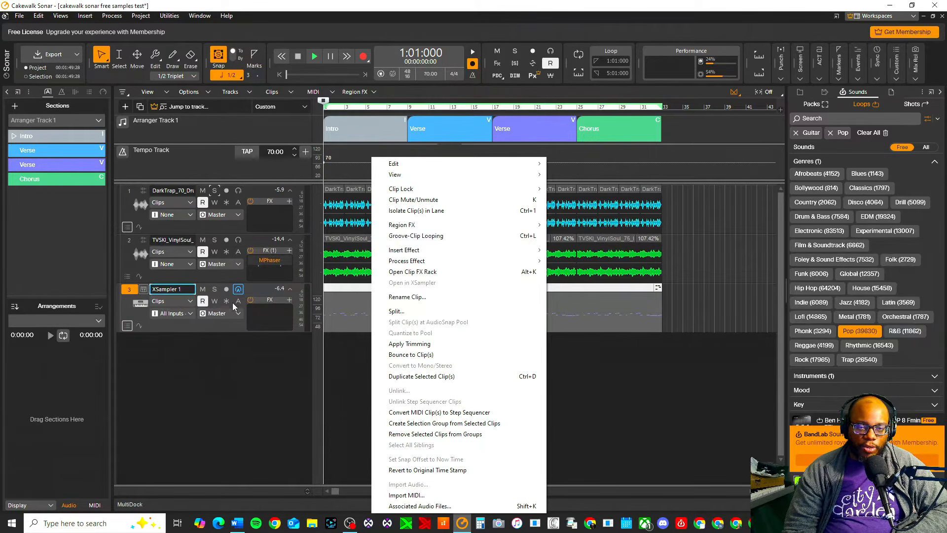
pyautogui.click(356, 344)
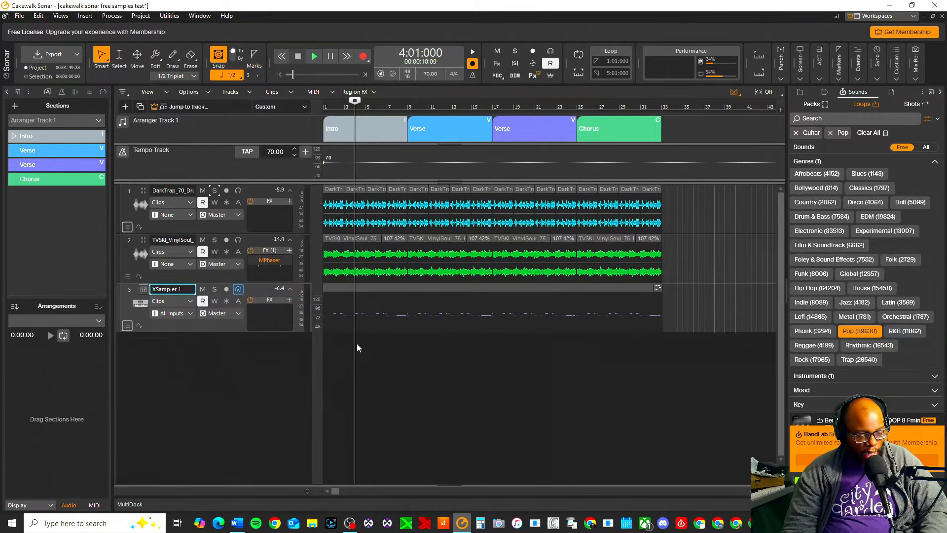
# Play the opening of the beat from the project start, stop it, and return to bar 1
pyautogui.press('w')
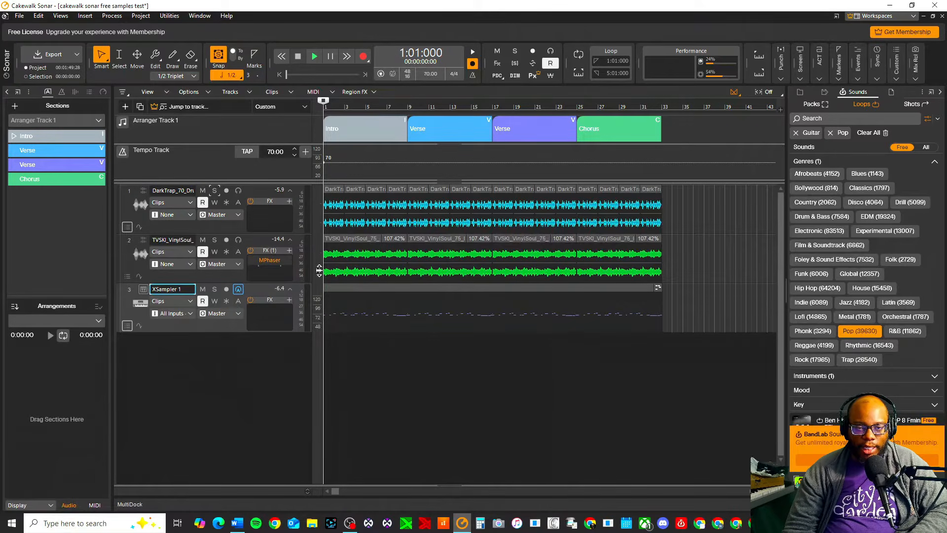
pyautogui.press('space')
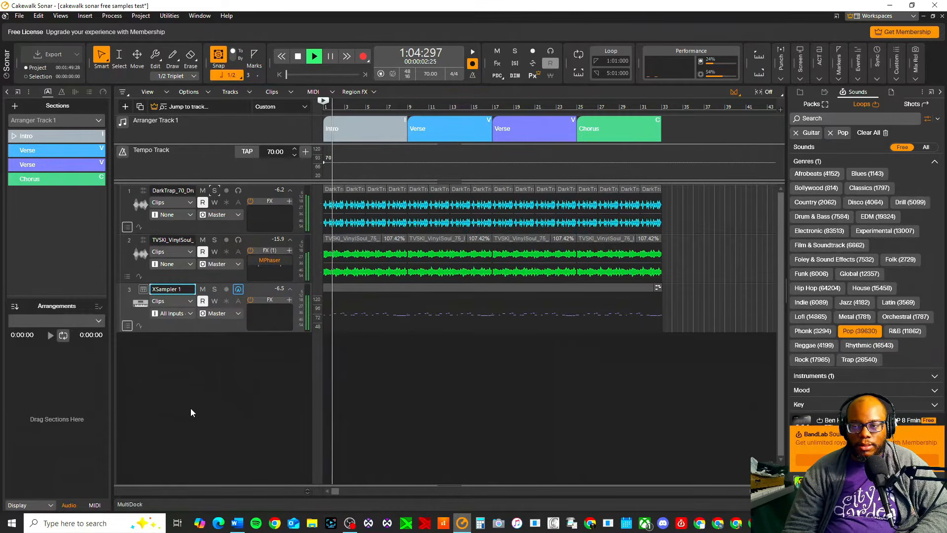
pyautogui.press('space')
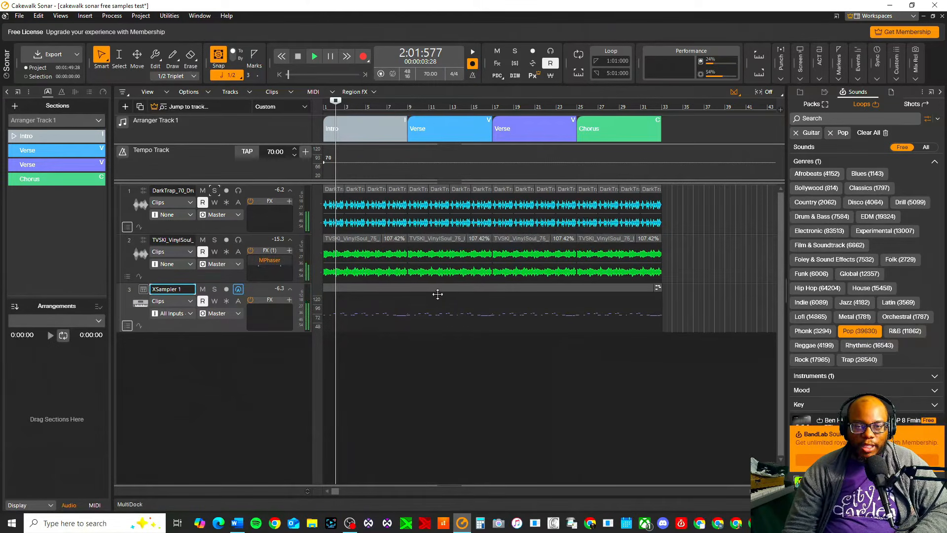
pyautogui.hotkey('ctrl', 'Home')
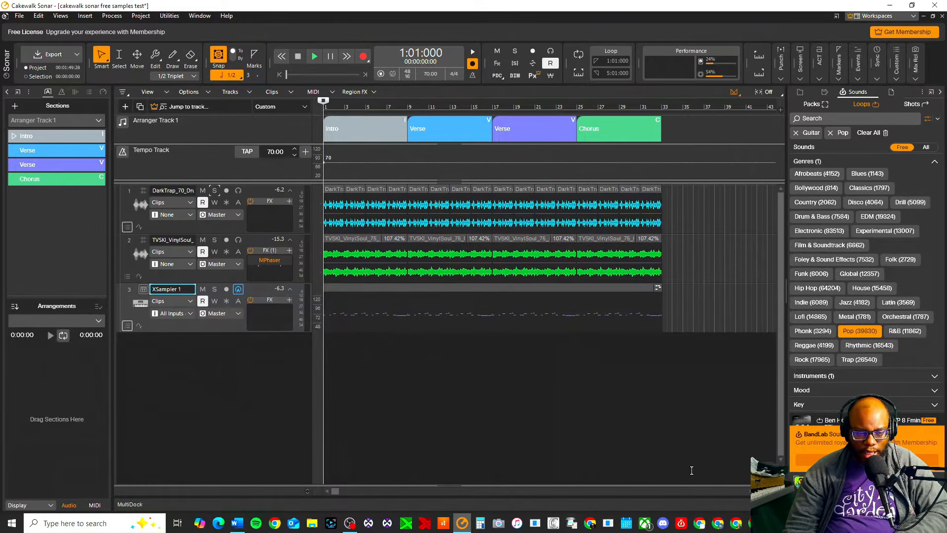
# Freeze the XSampler 1 track to audio and copy the rendered clip to a new track below it at bar 1
pyautogui.click(226, 302)
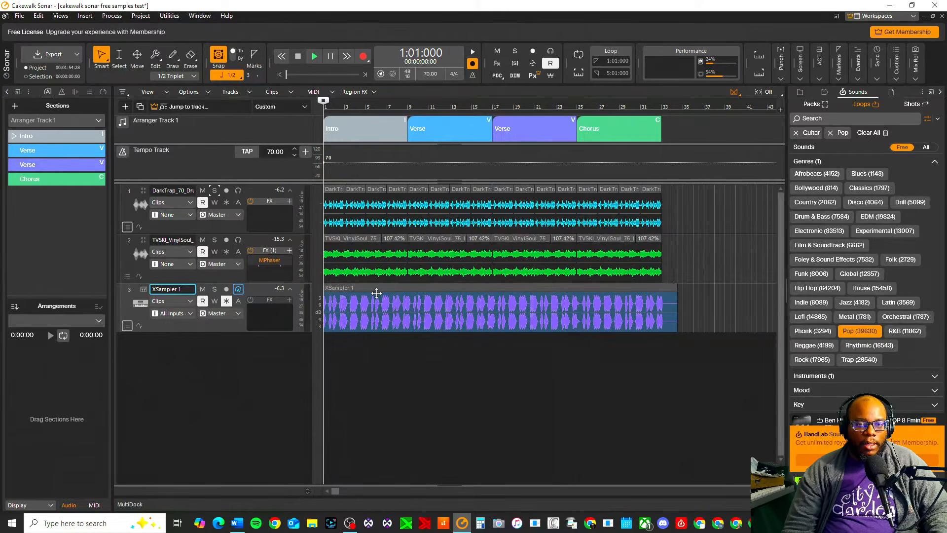
pyautogui.moveTo(369, 287); pyautogui.dragTo(346, 359)
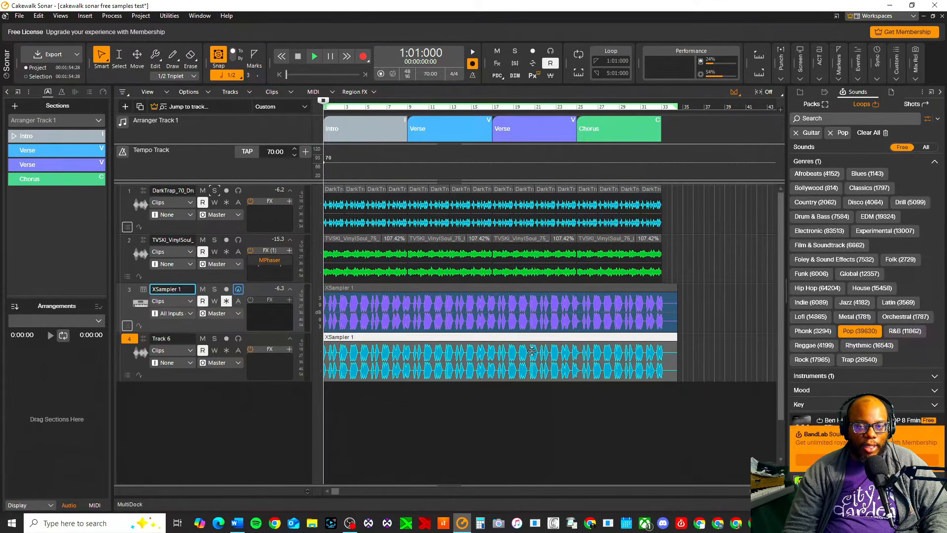
pyautogui.click(349, 292)
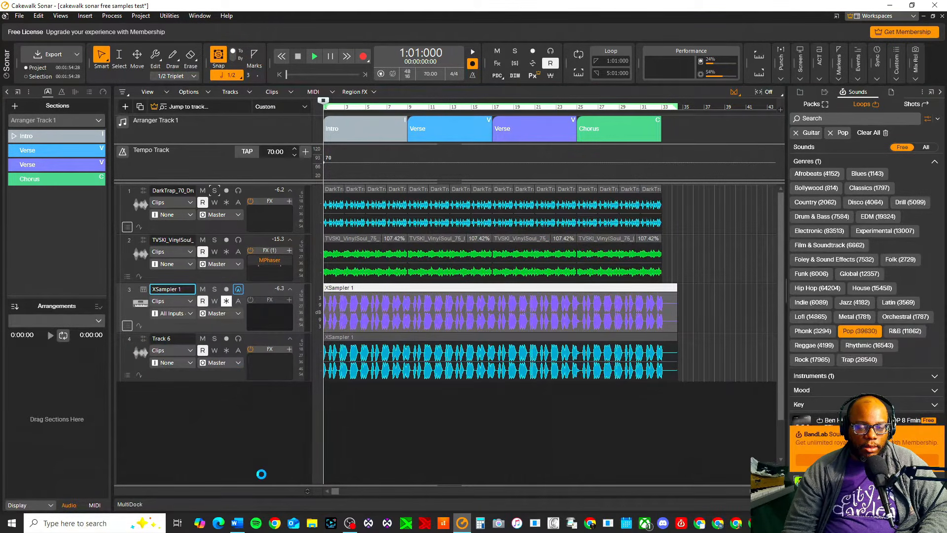
# Unfreeze the XSampler 1 track back to its MIDI clip and mute the track
pyautogui.press('Delete')
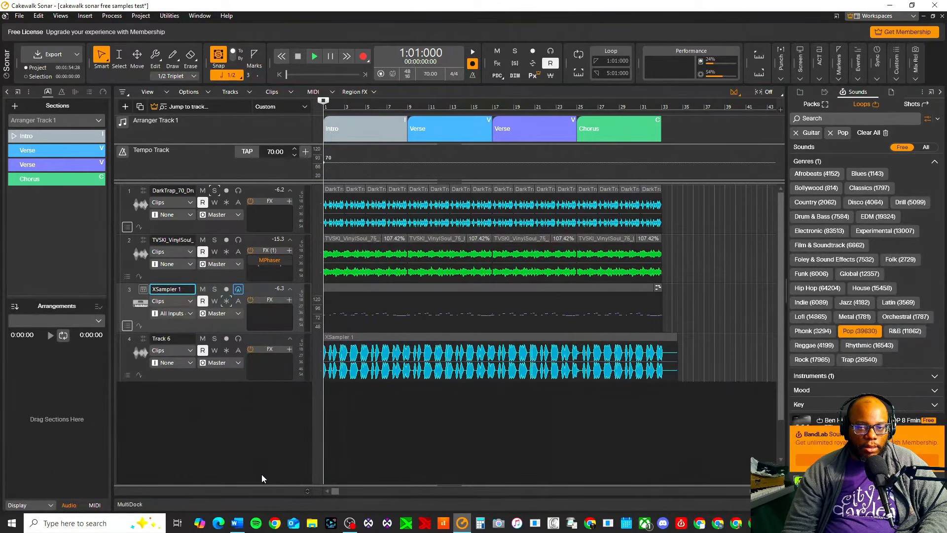
pyautogui.click(203, 289)
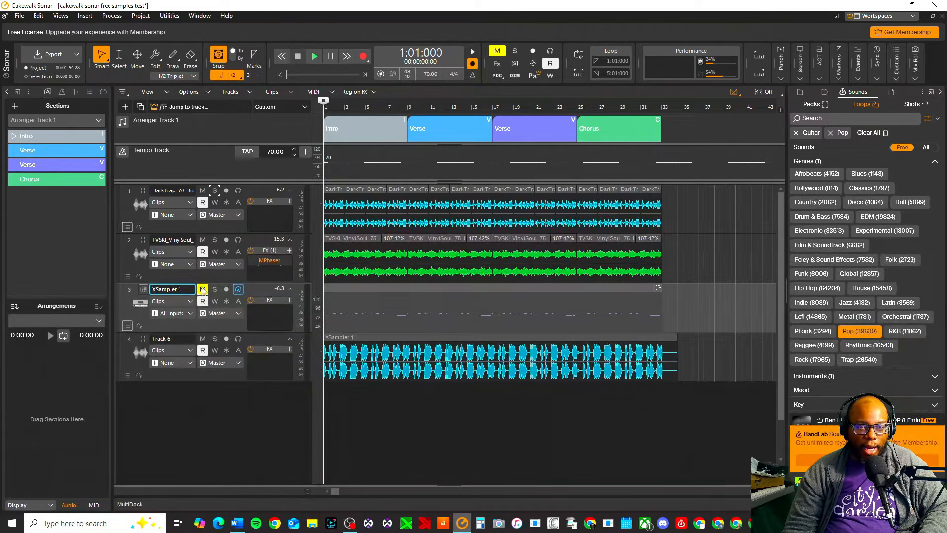
# Play the rendered audio on Track 6 in solo, and release the solo to hear it with the full beat
pyautogui.click(215, 338)
pyautogui.press('space')
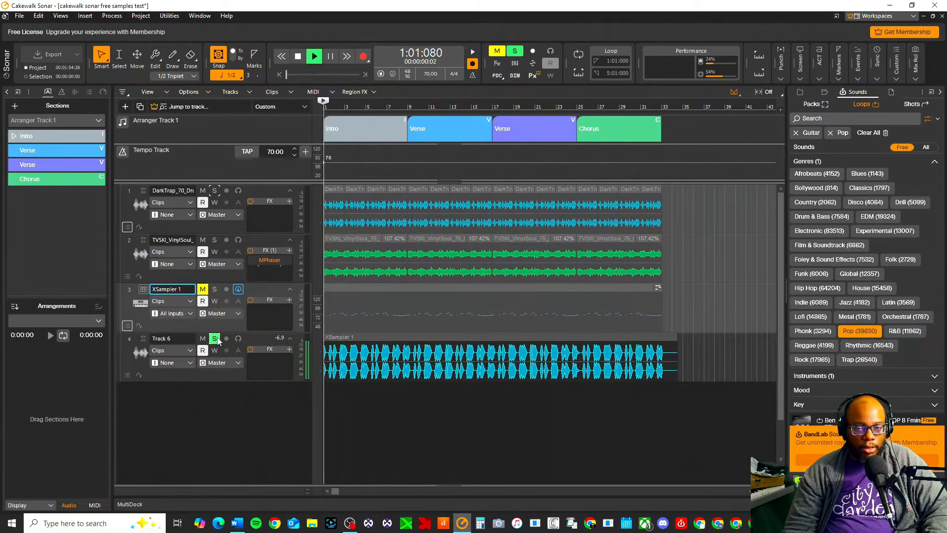
pyautogui.click(215, 339)
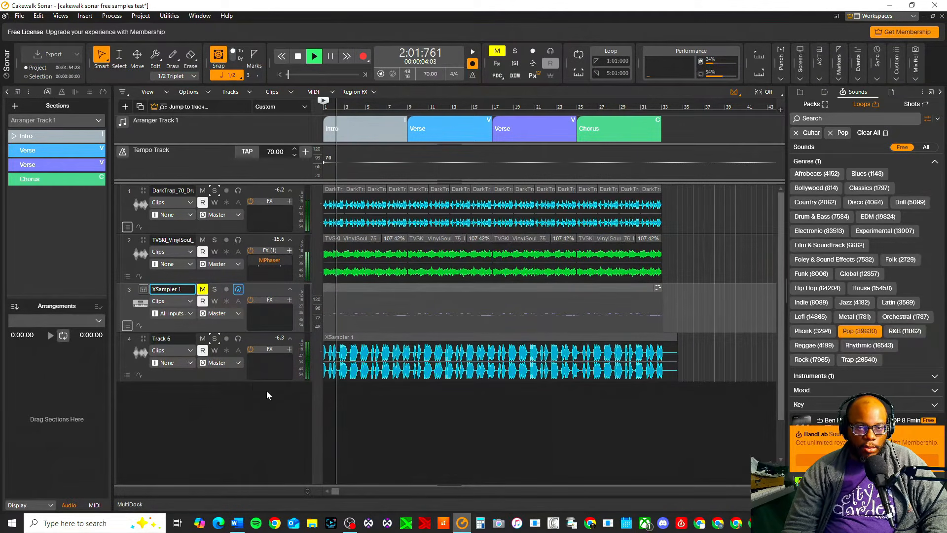
# Archive the muted XSampler 1 track and return to the project start
pyautogui.click(129, 291)
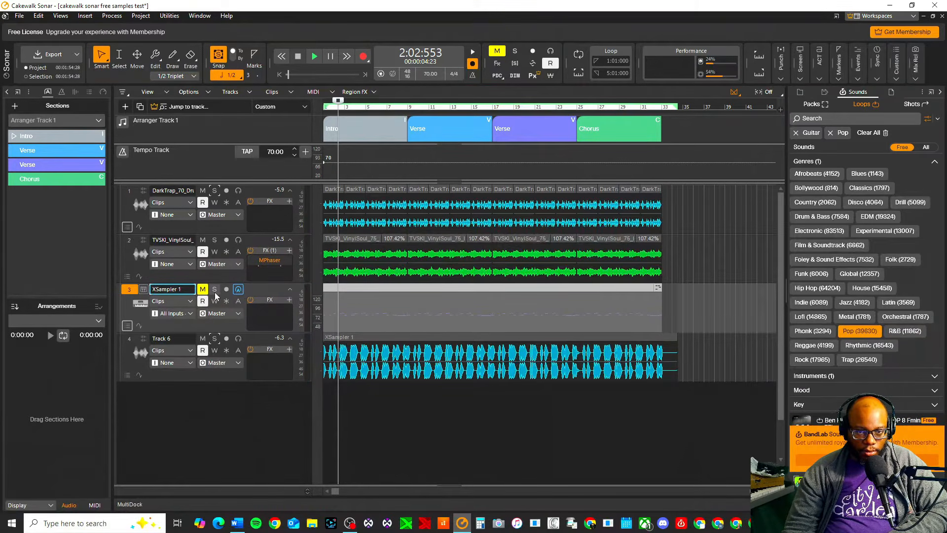
pyautogui.rightClick(142, 291)
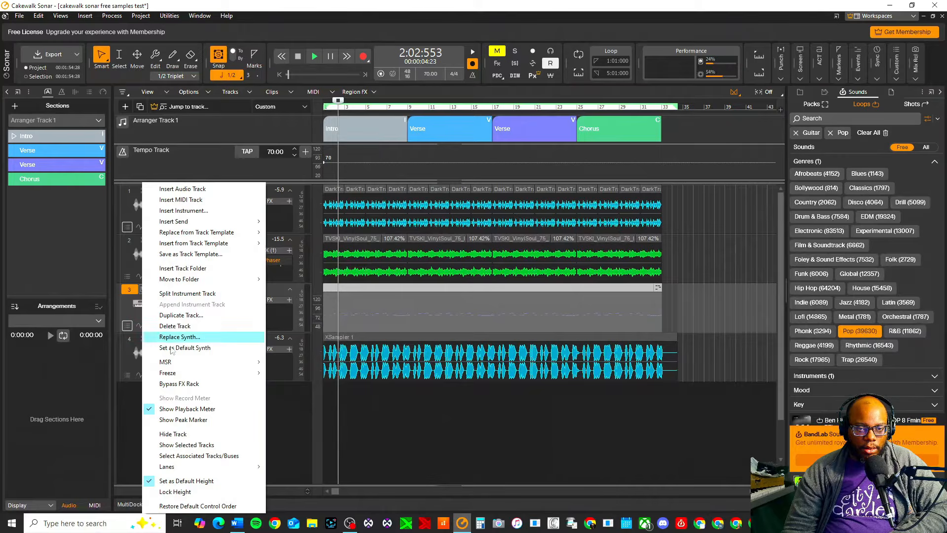
pyautogui.moveTo(181, 366)
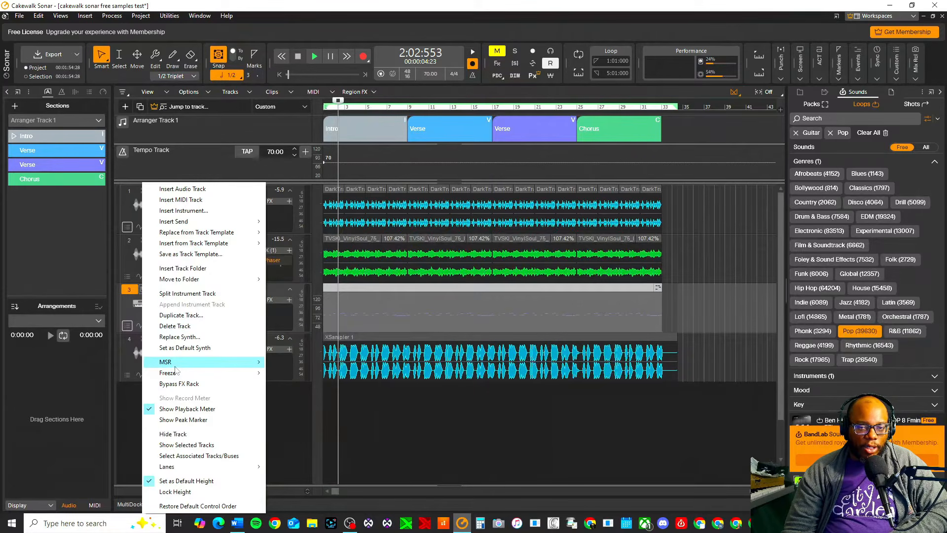
pyautogui.moveTo(244, 368)
pyautogui.click(328, 373)
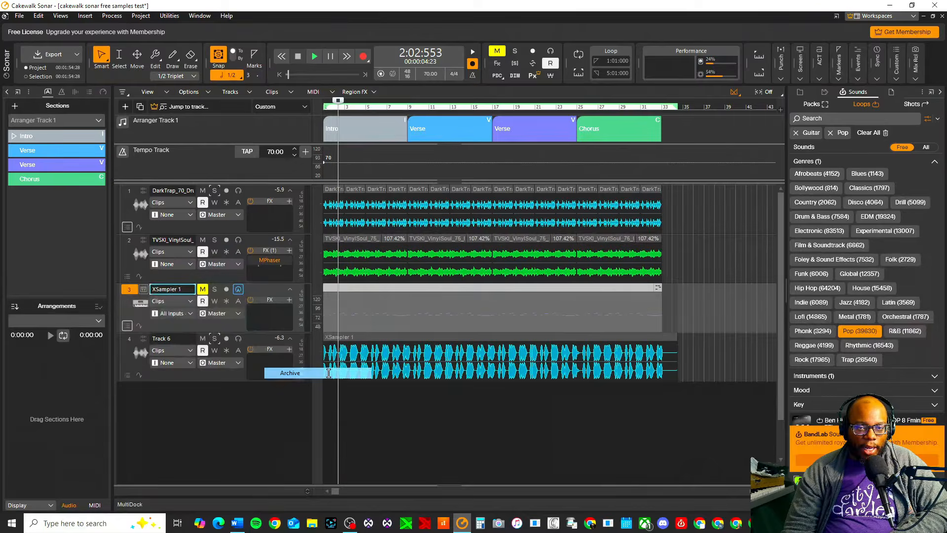
pyautogui.press('w')
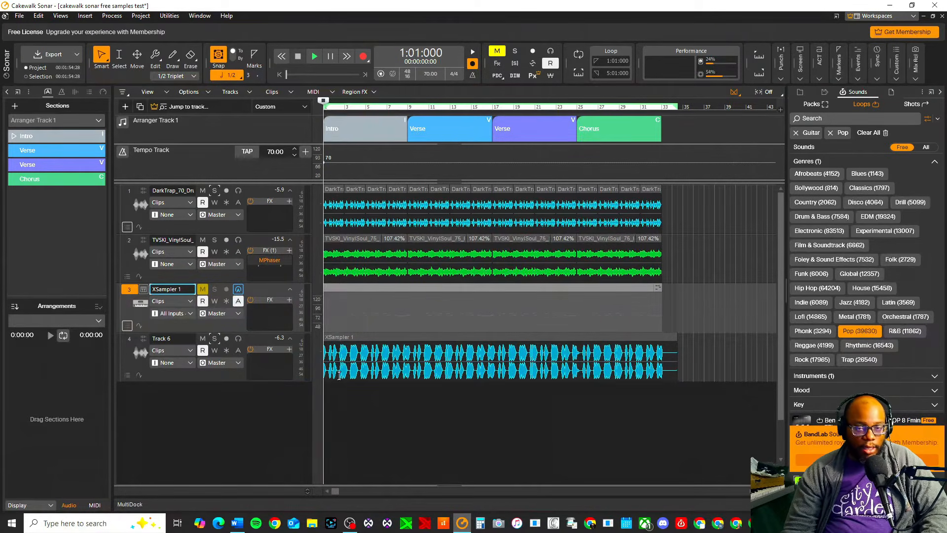
# Move the archived XSampler 1 track below the rendered audio track and minimize its height
pyautogui.rightClick(259, 289)
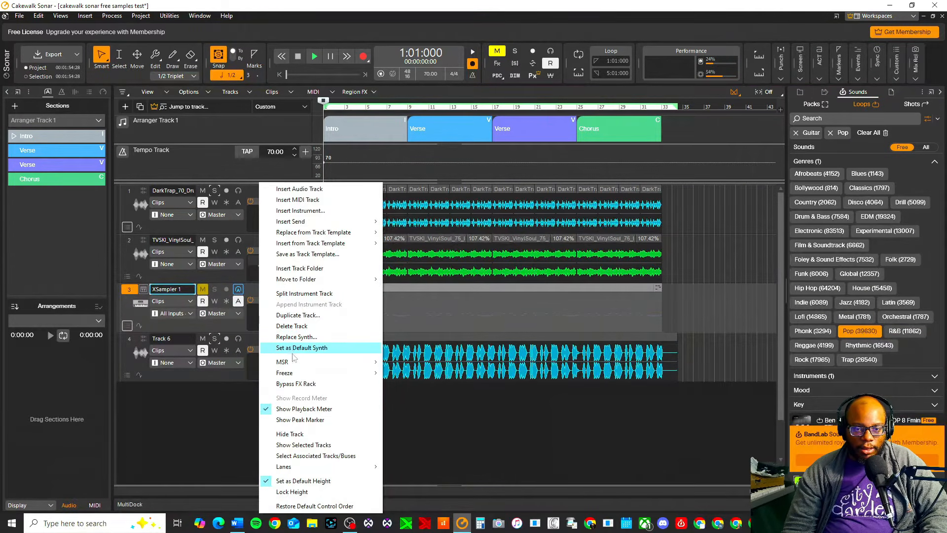
pyautogui.click(124, 431)
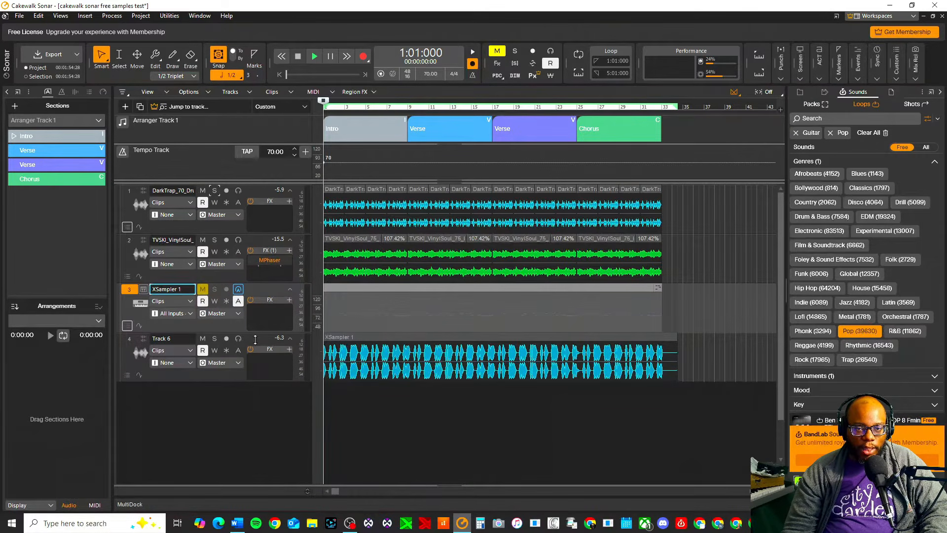
pyautogui.moveTo(260, 293); pyautogui.dragTo(265, 362)
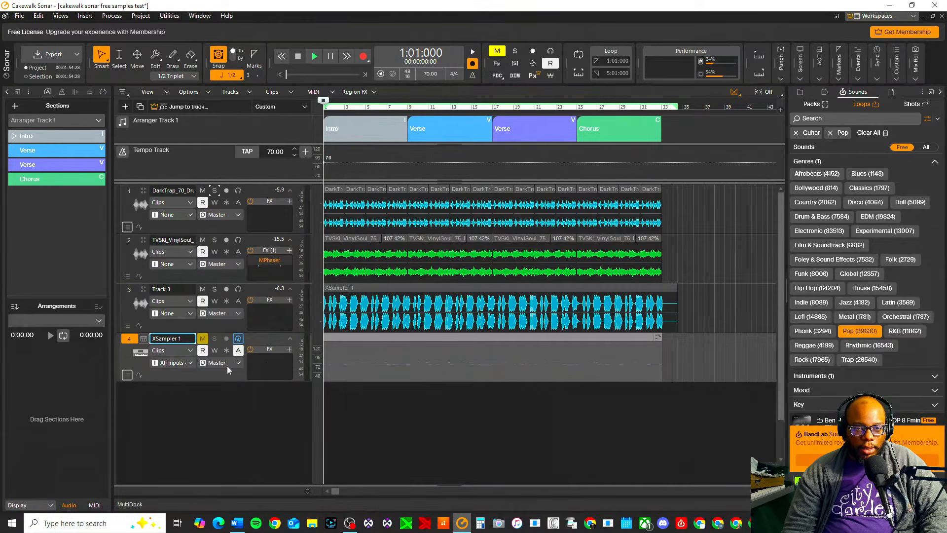
pyautogui.click(290, 337)
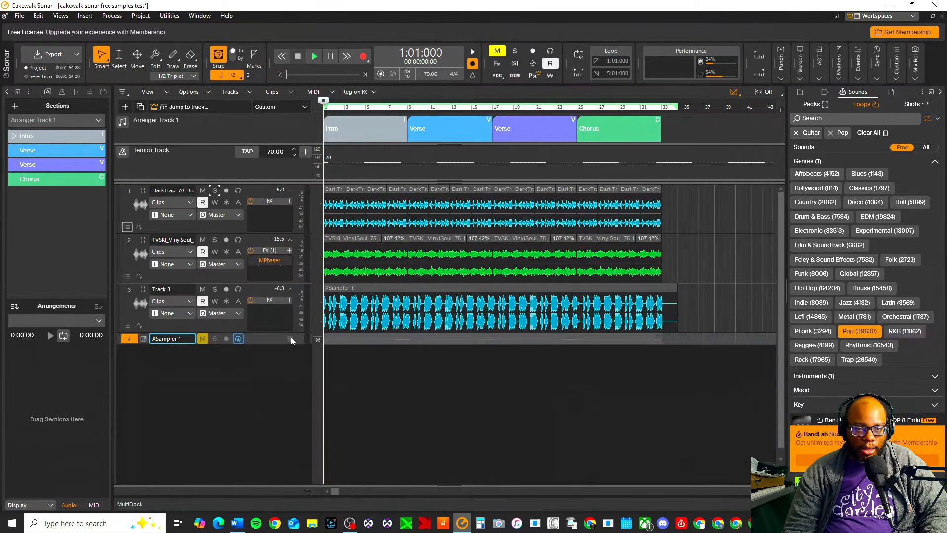
# Play the opening briefly and trim the end of the rendered XSampler 1 clip to the end of the Chorus section
pyautogui.press('space')
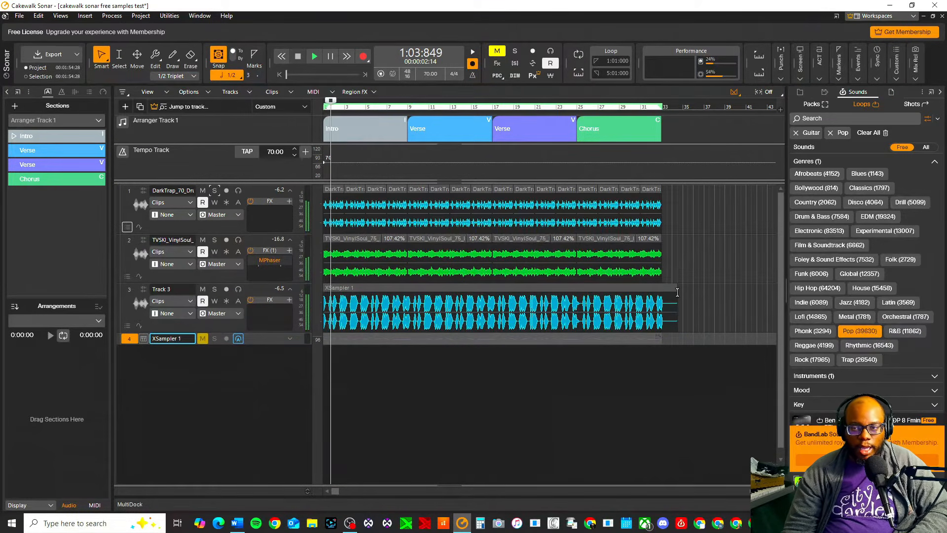
pyautogui.moveTo(677, 302); pyautogui.dragTo(662, 301)
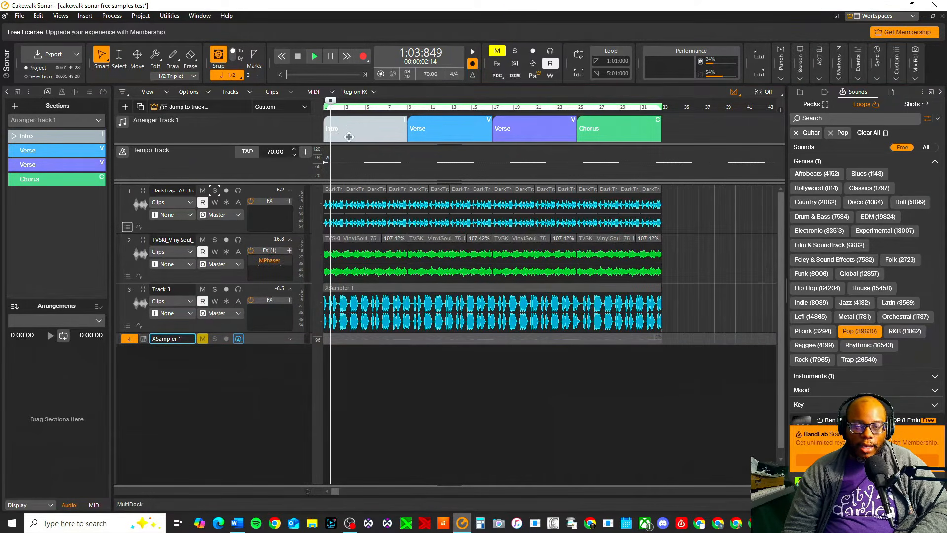
# Select the Intro section and play the beat from bar 1
pyautogui.click(376, 128)
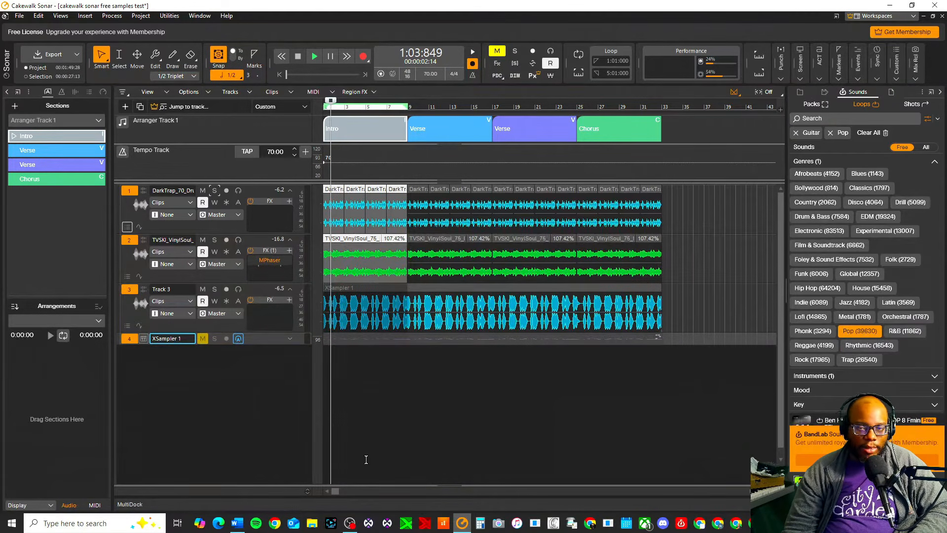
pyautogui.press('space')
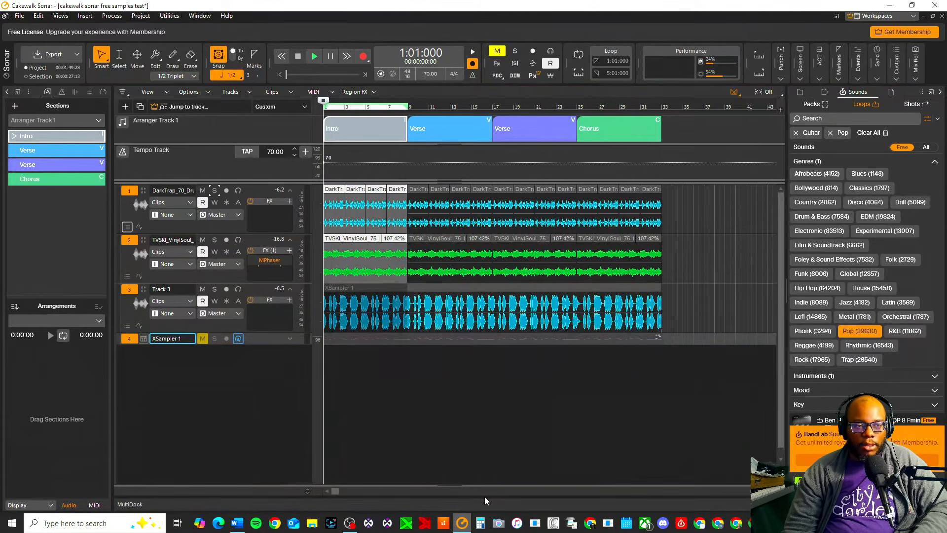
pyautogui.press('space')
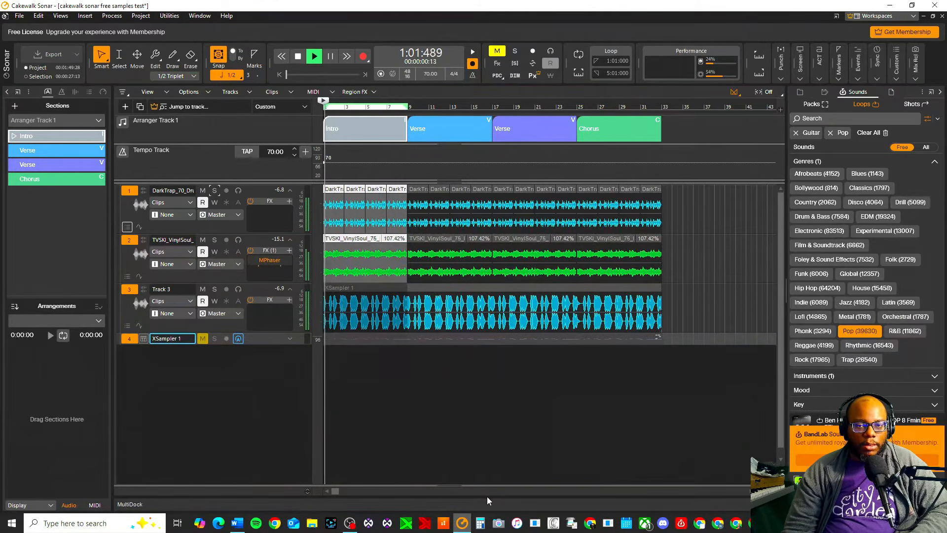
# Stop playback, insert a new audio track below XSampler 1, and clear the track selection
pyautogui.rightClick(171, 213)
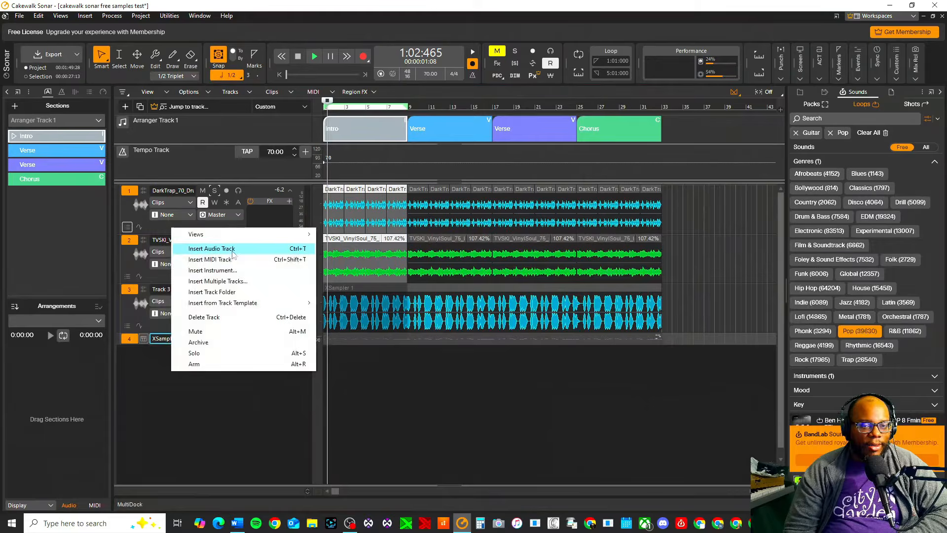
pyautogui.click(212, 247)
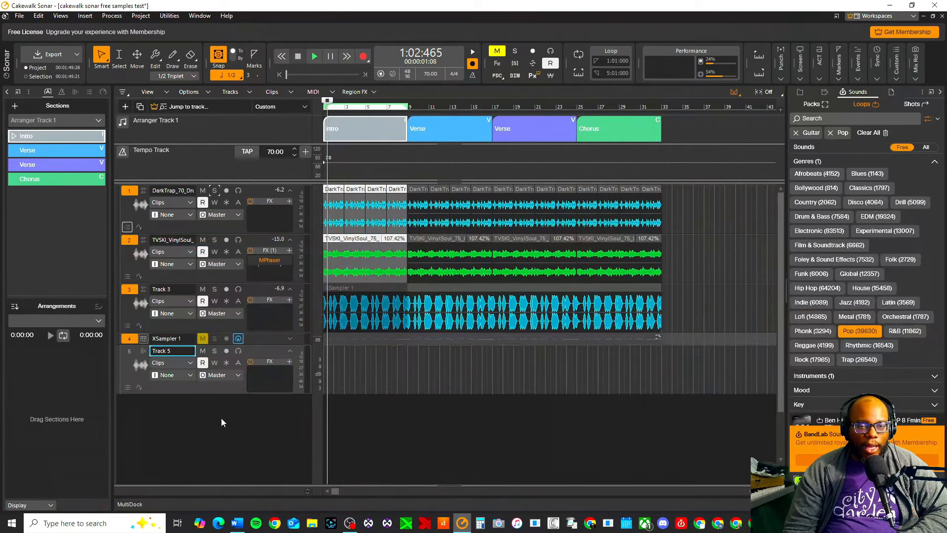
pyautogui.click(128, 351)
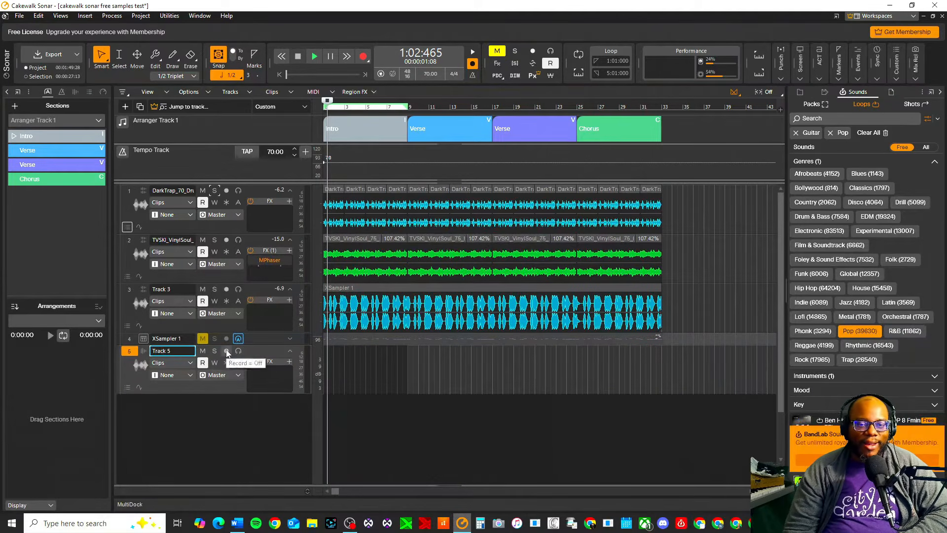
pyautogui.click(130, 354)
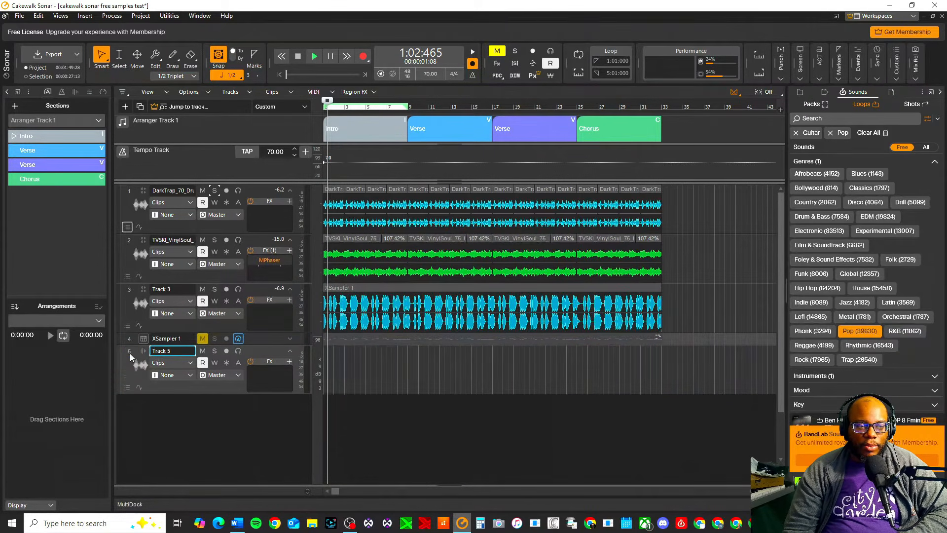
# Arm Track 5 for recording and set its input to In 1 of the ZOOM L-8 ASIO driver
pyautogui.click(224, 350)
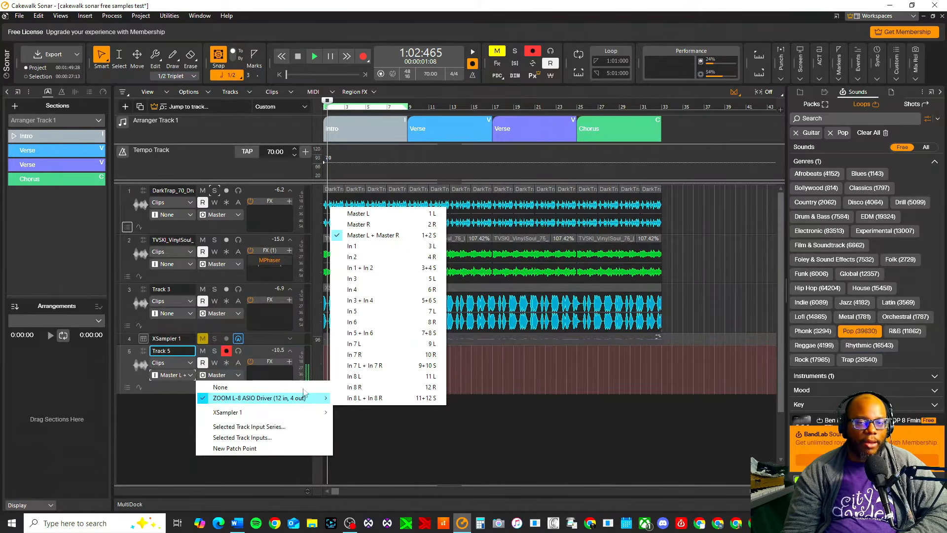
pyautogui.click(365, 258)
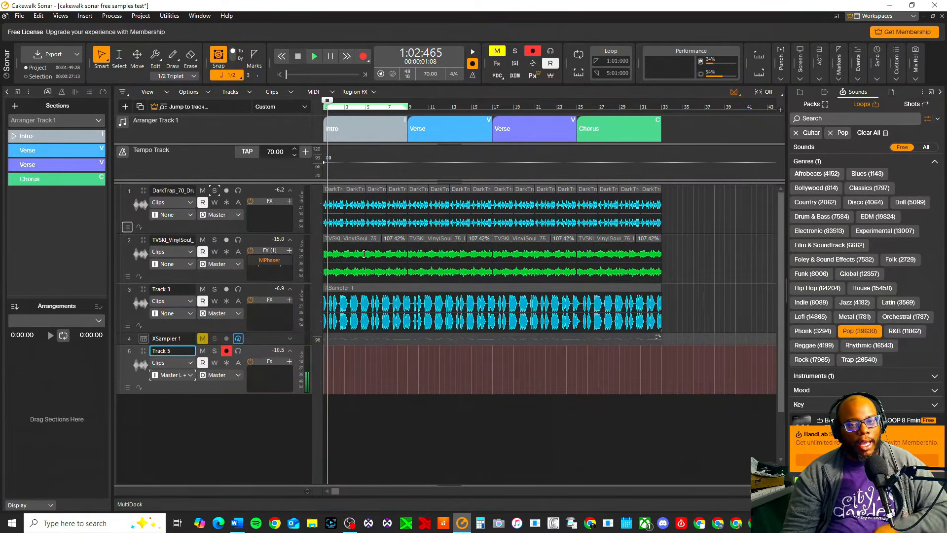
pyautogui.click(189, 373)
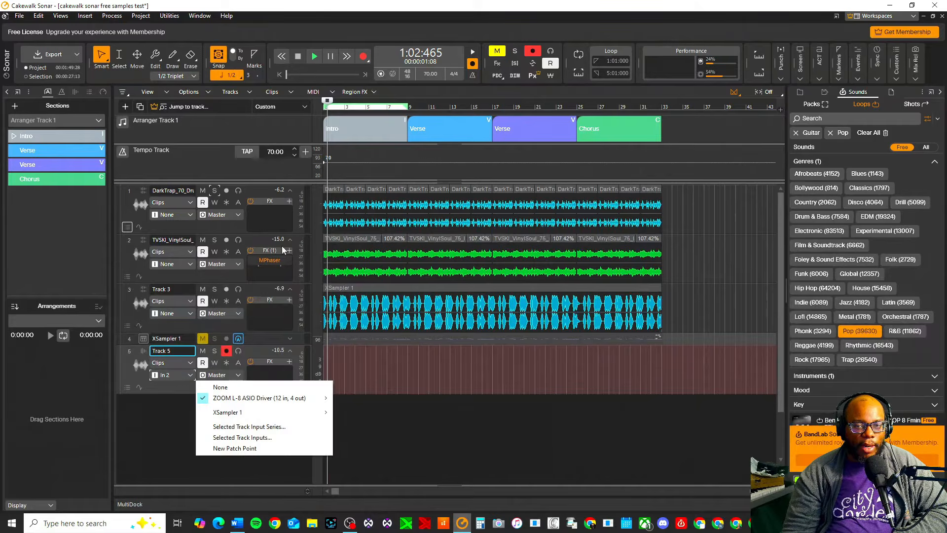
pyautogui.moveTo(271, 397)
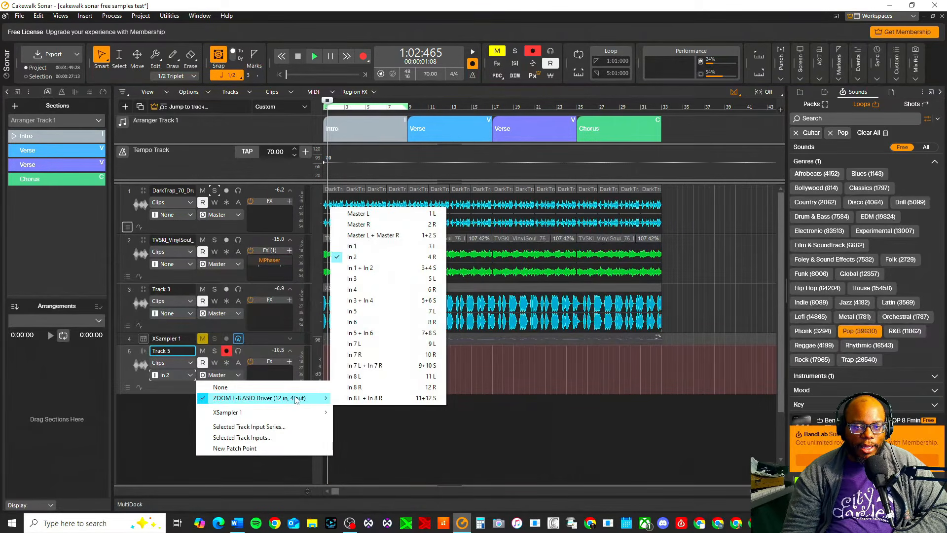
pyautogui.click(374, 246)
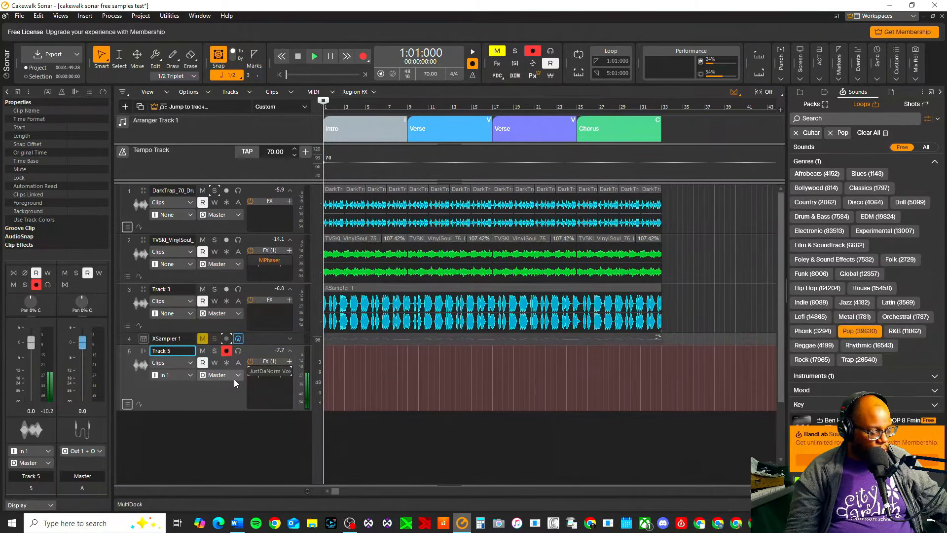
# Record a vocal take on Track 5 from bar 1 through the end of the Chorus section
pyautogui.press('space')
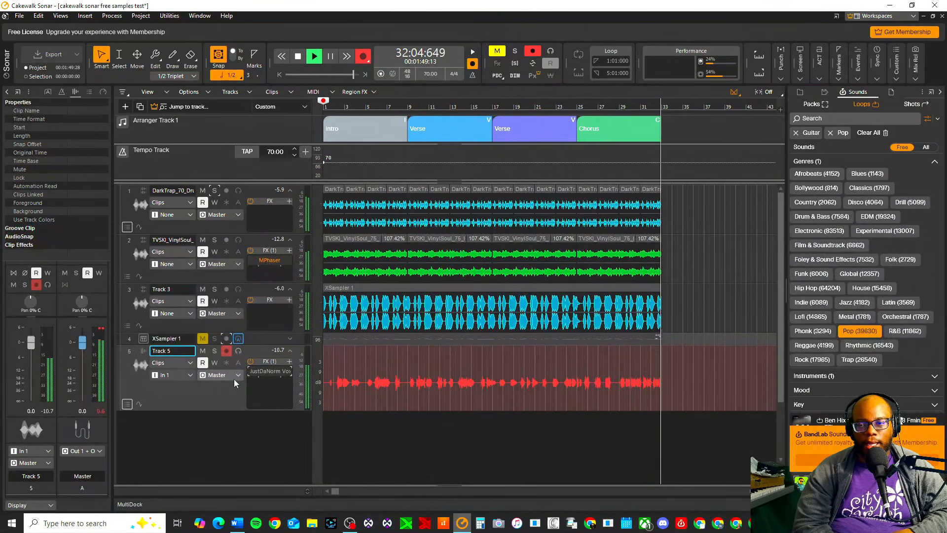
pyautogui.press('space')
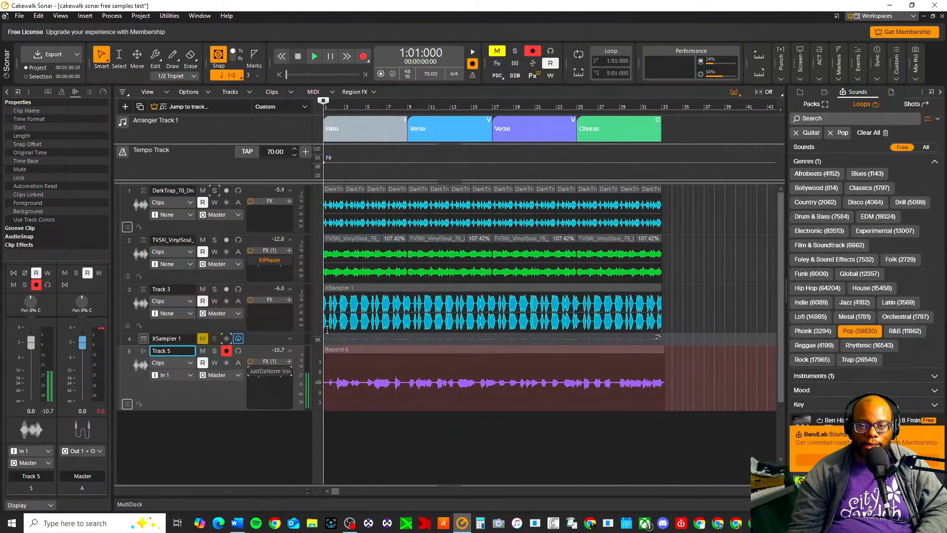
# During playback from bar 1, adjust the ratio, punch and output of Track 5's H-Comp compressor and set its threshold to about -21.8
pyautogui.press('space')
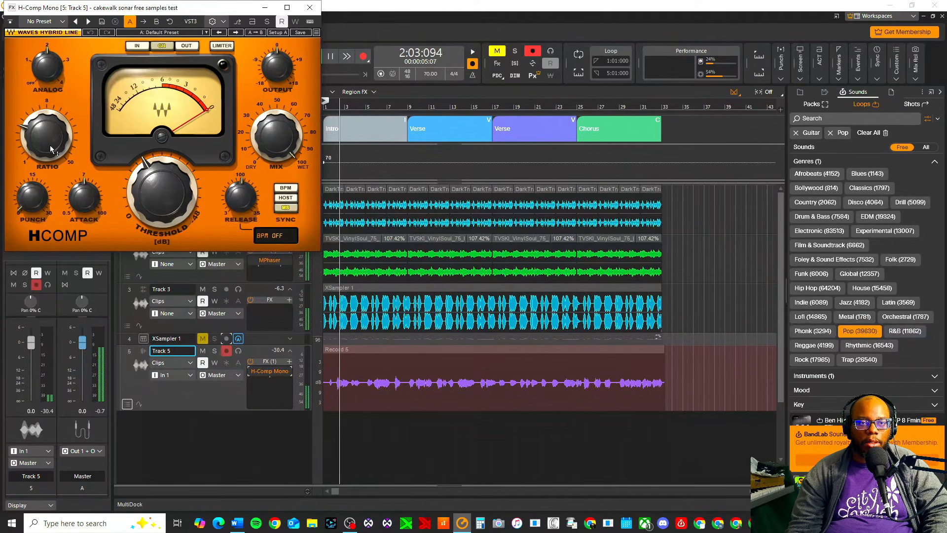
pyautogui.moveTo(46, 134); pyautogui.dragTo(46, 125)
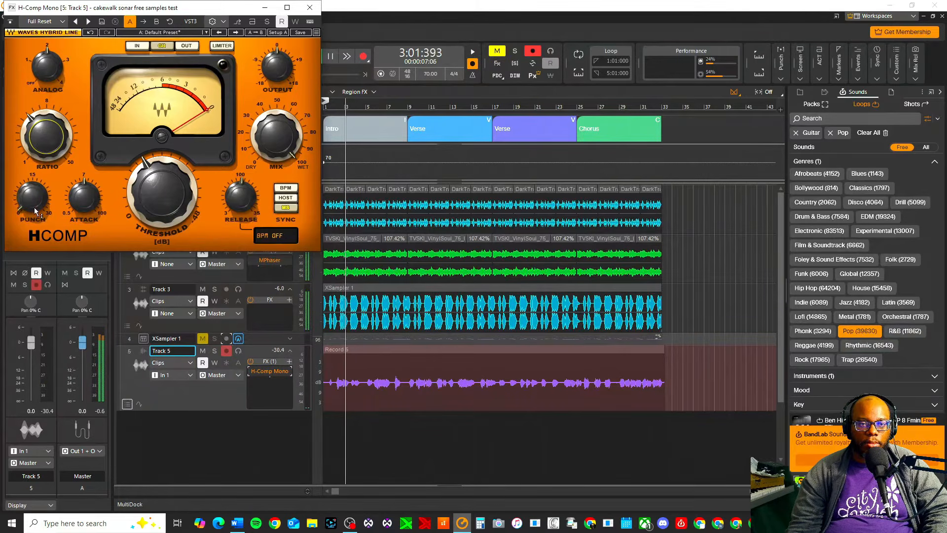
pyautogui.moveTo(32, 197); pyautogui.dragTo(32, 181)
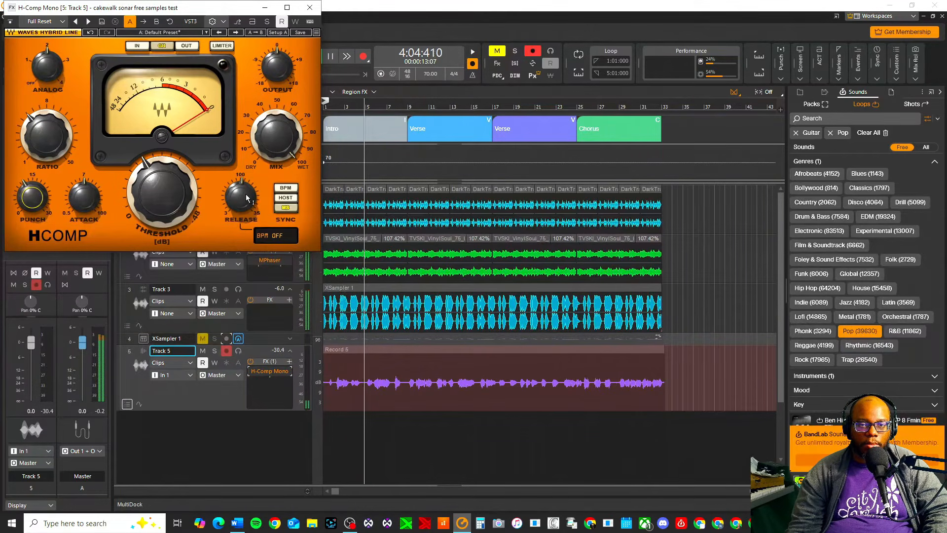
pyautogui.moveTo(156, 221); pyautogui.dragTo(157, 206)
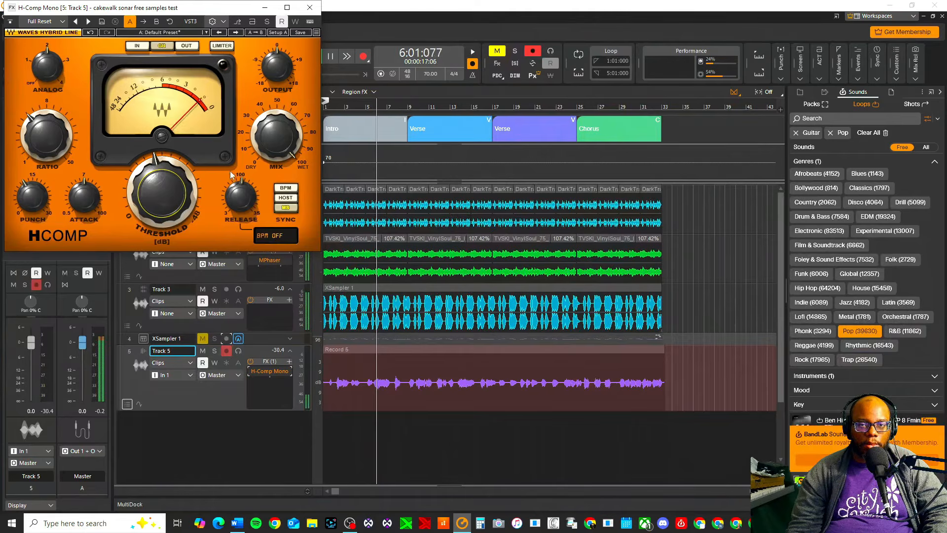
pyautogui.moveTo(276, 66)
pyautogui.mouseDown()
pyautogui.moveTo(276, 75)
pyautogui.moveTo(277, 58)
pyautogui.mouseUp()
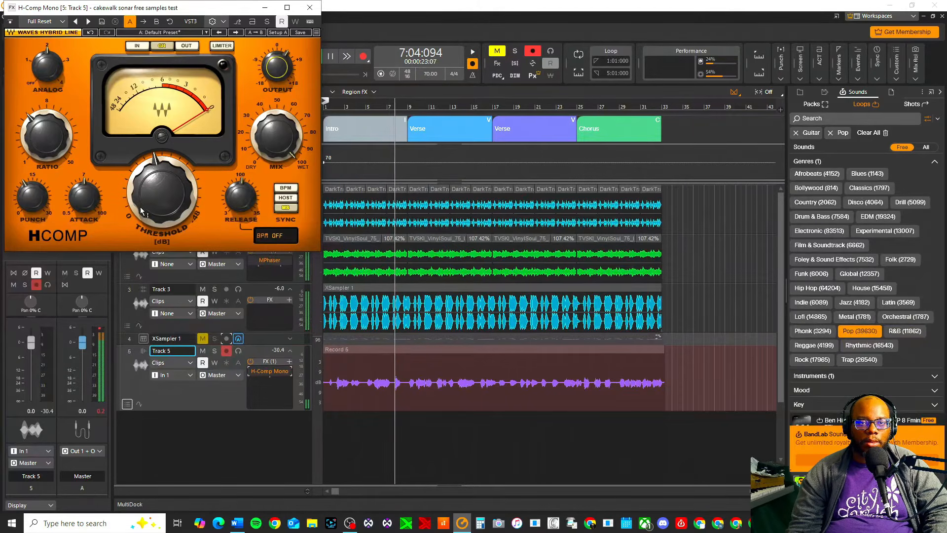
# Set the H-Comp threshold to -24.7, raise its ratio further, and close the compressor
pyautogui.click(155, 185)
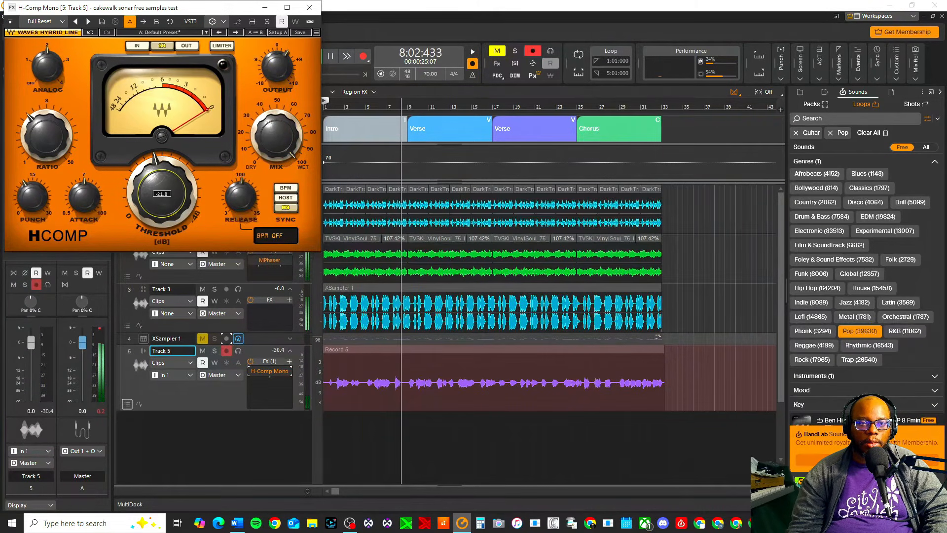
pyautogui.moveTo(156, 185)
pyautogui.mouseDown()
pyautogui.moveTo(156, 214)
pyautogui.moveTo(156, 179)
pyautogui.mouseUp()
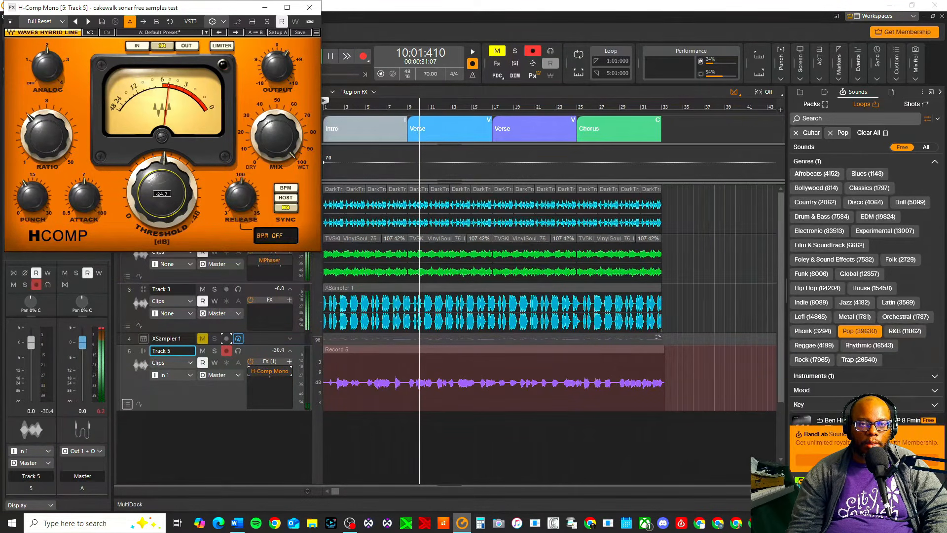
pyautogui.moveTo(43, 129); pyautogui.dragTo(43, 116)
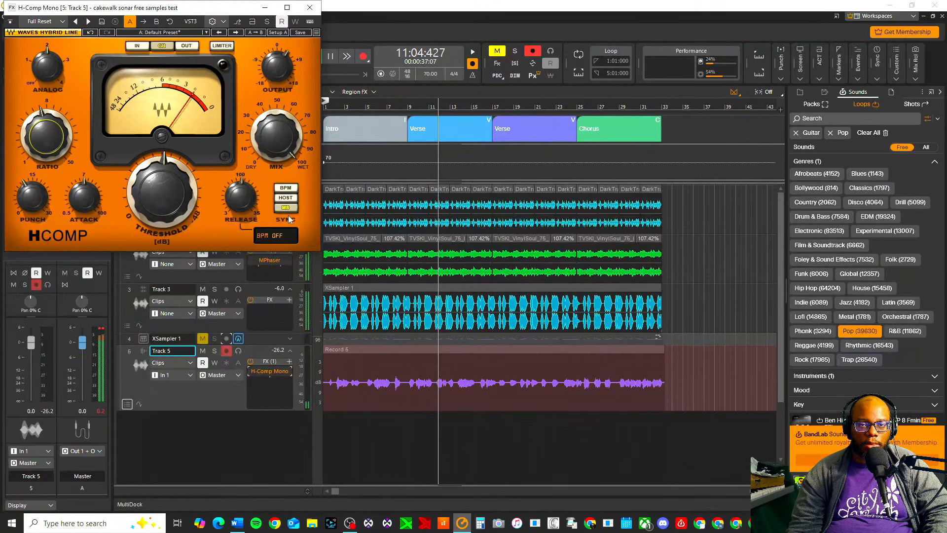
pyautogui.click(310, 8)
# Look through the audio effects that can be inserted on Track 5, dismiss the list, and stop playback
pyautogui.rightClick(288, 363)
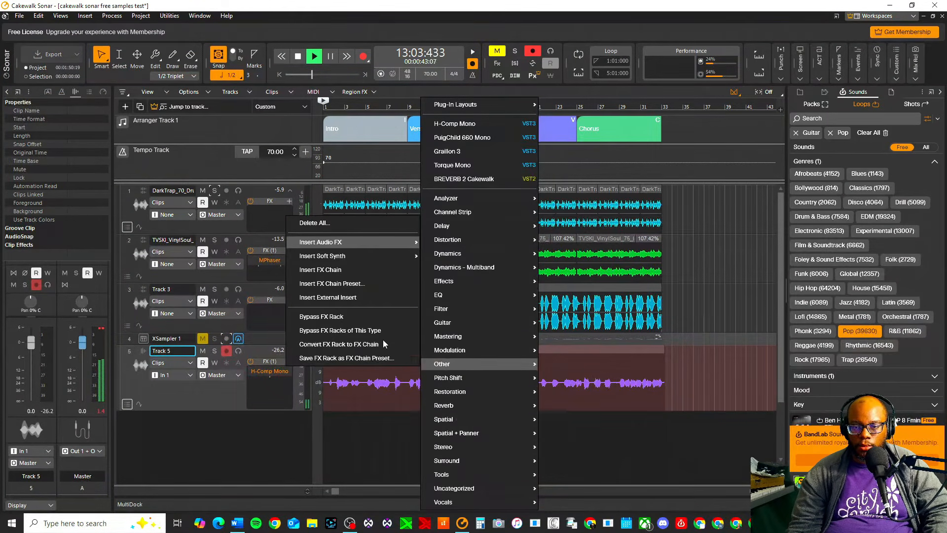
pyautogui.click(221, 398)
pyautogui.press('space')
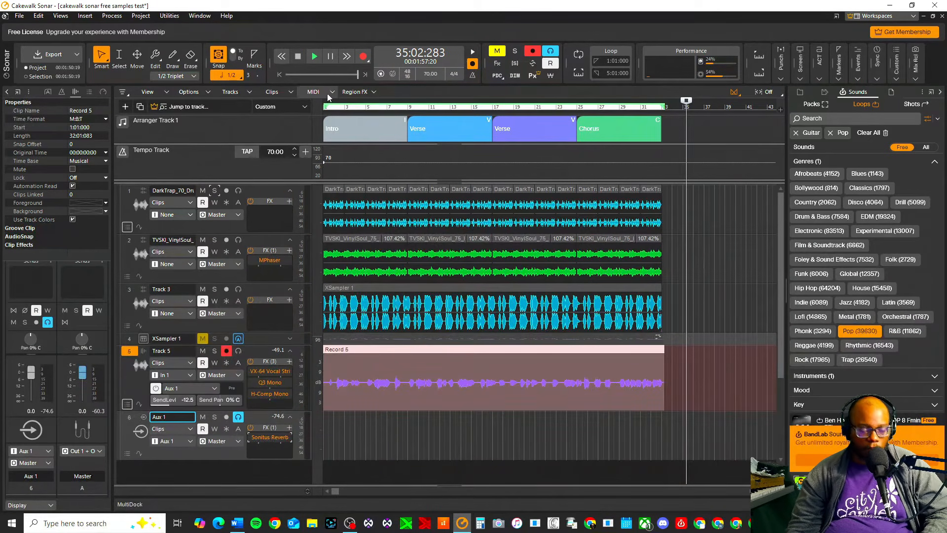
# Play the song from the start and lower the Aux 1 reverb track's volume to about -7.1 dB
pyautogui.press('w')
pyautogui.press('space')
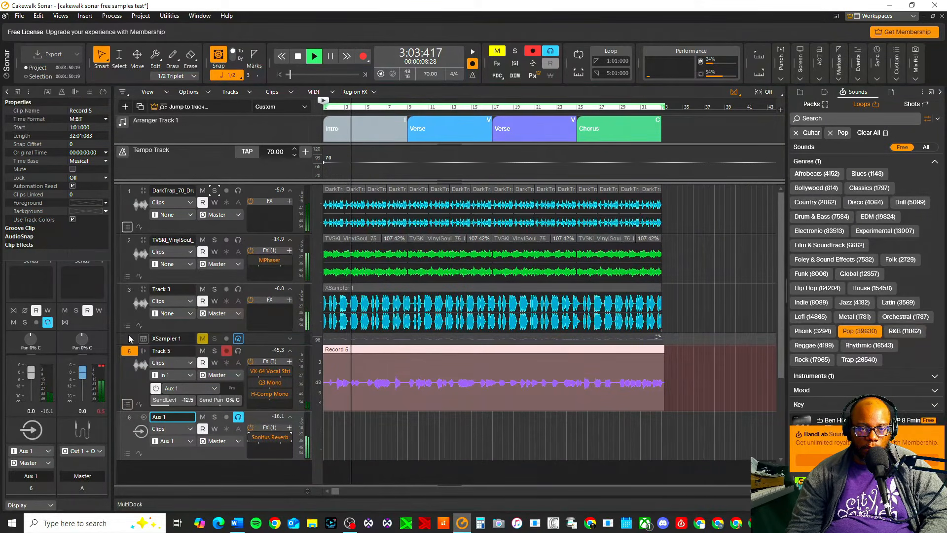
pyautogui.click(129, 417)
pyautogui.moveTo(31, 372); pyautogui.dragTo(31, 381)
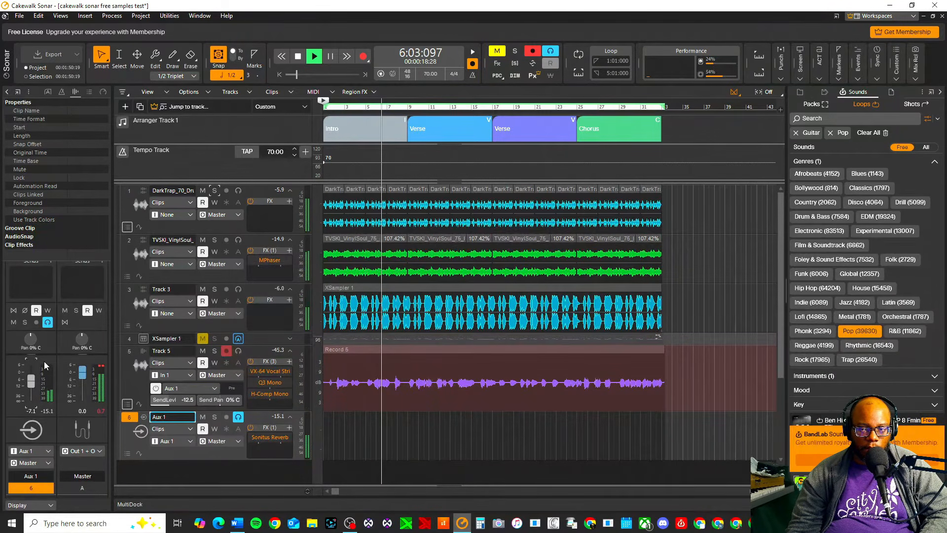
# In Track 5's Q3 Mono equalizer, set band 2 to -7.9 dB at 207 Hz, raise band 1's frequency, and close it
pyautogui.doubleClick(270, 383)
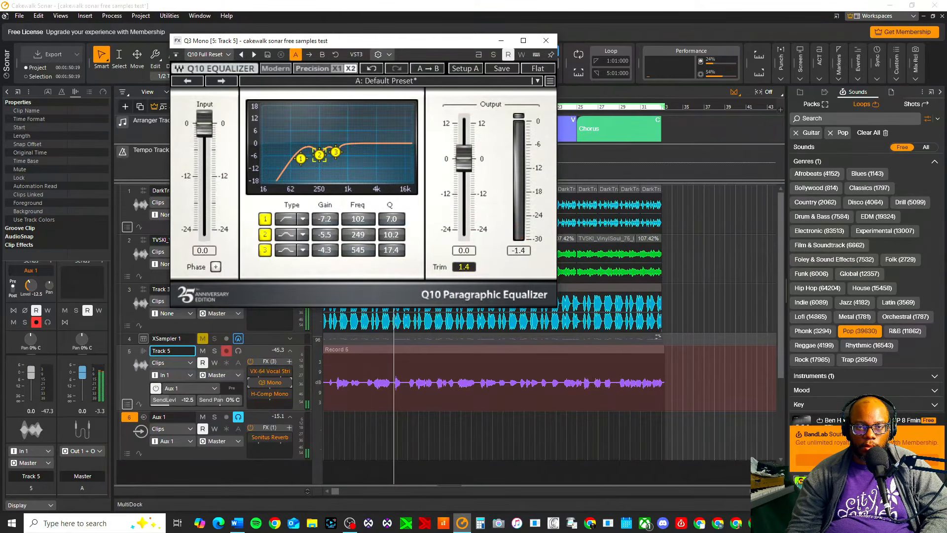
pyautogui.moveTo(320, 154)
pyautogui.mouseDown()
pyautogui.moveTo(316, 166)
pyautogui.moveTo(314, 159)
pyautogui.mouseUp()
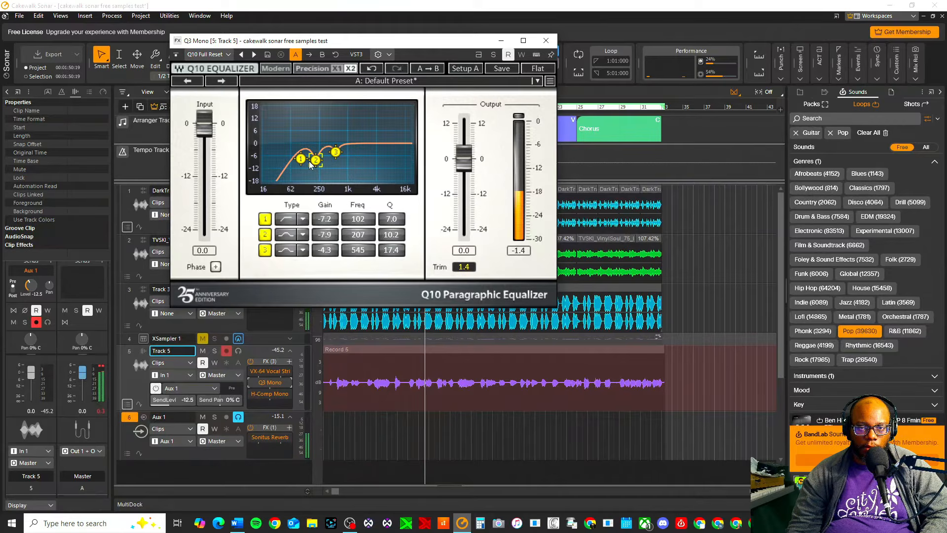
pyautogui.moveTo(300, 159); pyautogui.dragTo(315, 158)
pyautogui.click(546, 40)
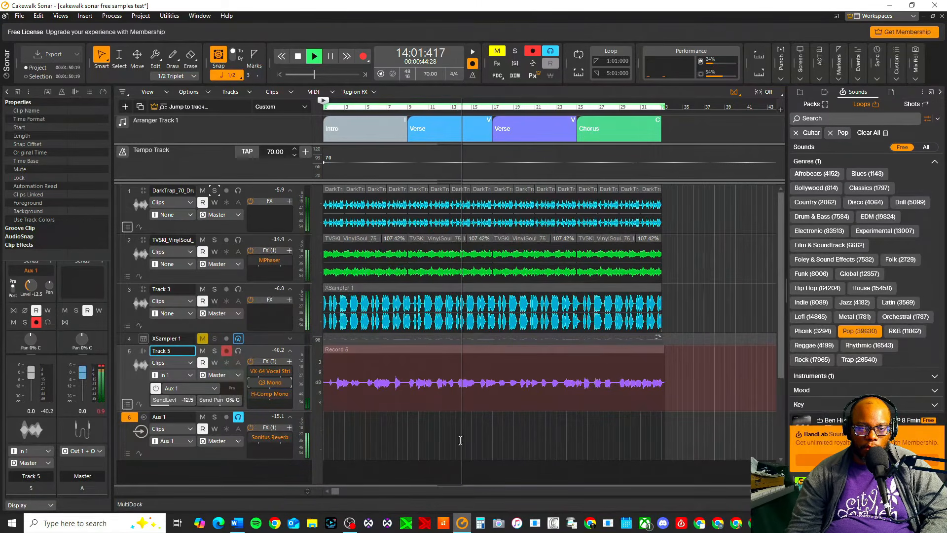
# Select Track 5, hide the clip properties in the inspector, deselect the track, and stop playback at the end of the Chorus section
pyautogui.click(124, 353)
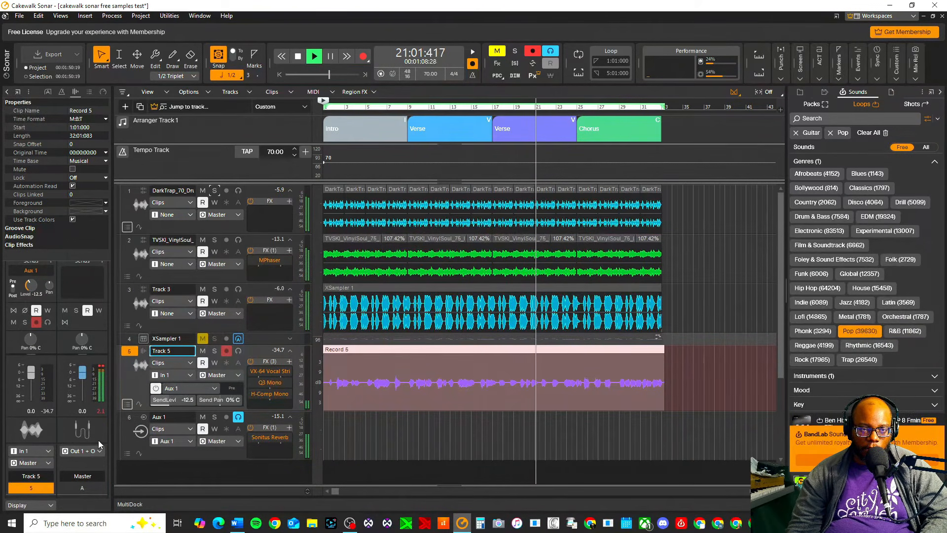
pyautogui.click(79, 94)
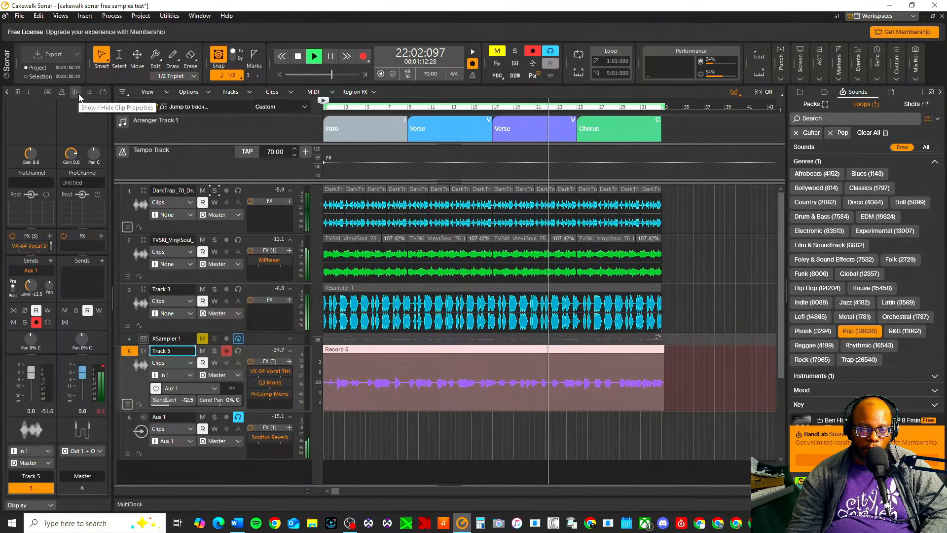
pyautogui.click(133, 350)
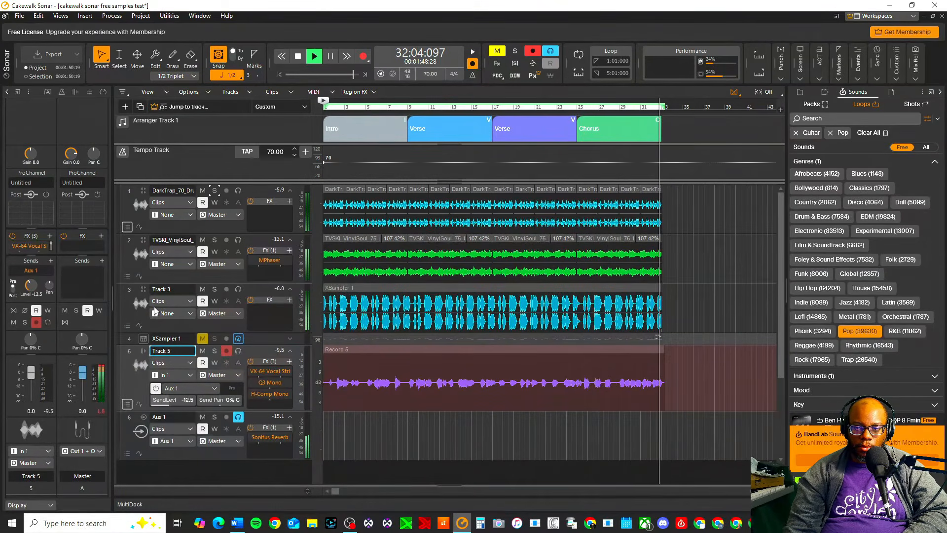
pyautogui.press('space')
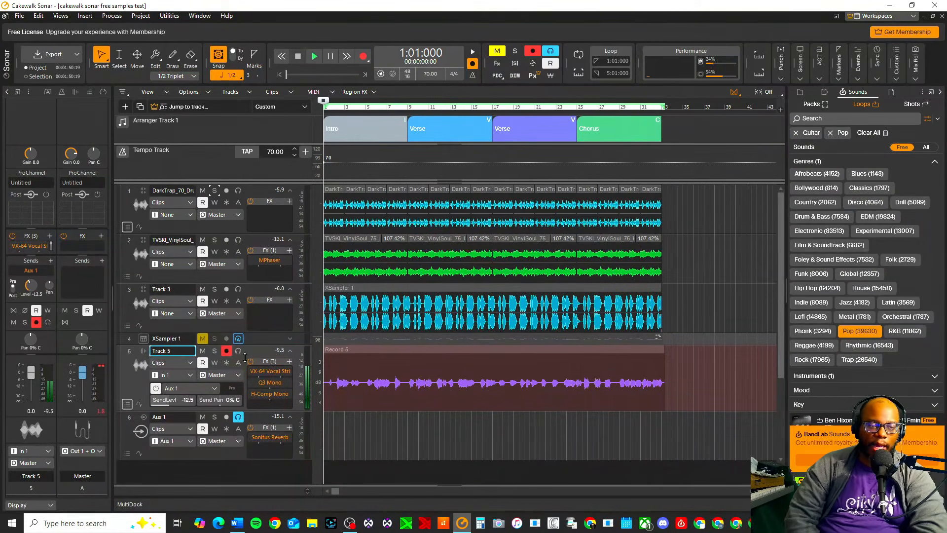